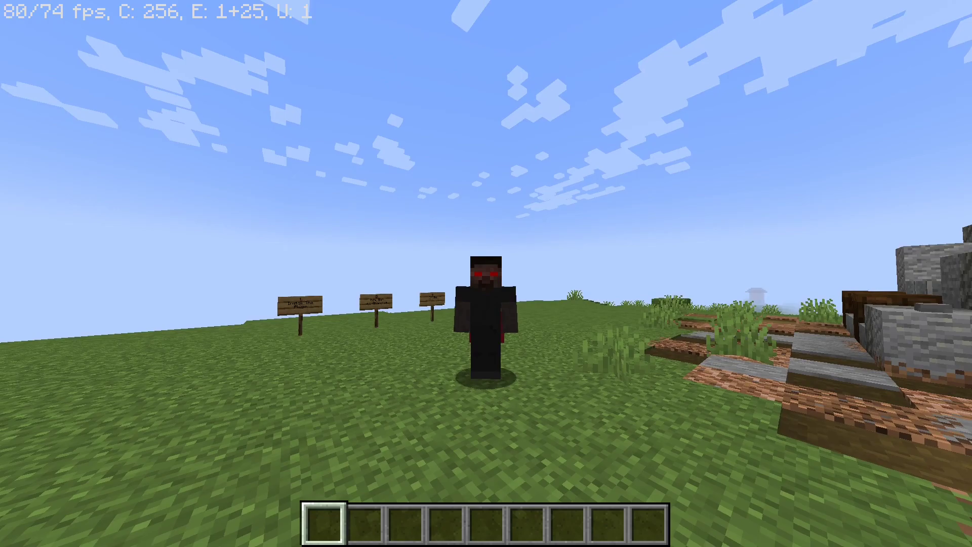
Switch the camera perspective and open the Crazy Auctions window with /ah for a look, closing it again.
key("F5")
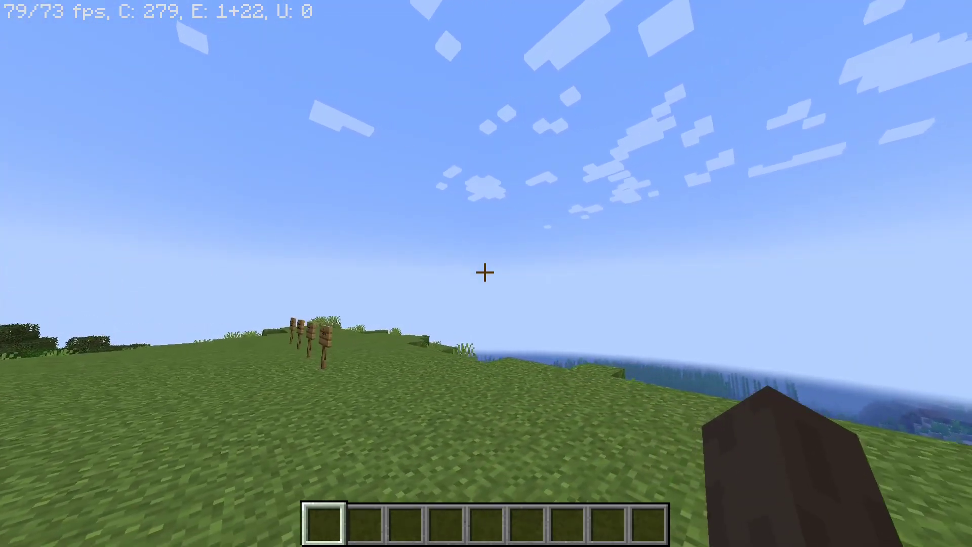
key("slash")
type("ah")
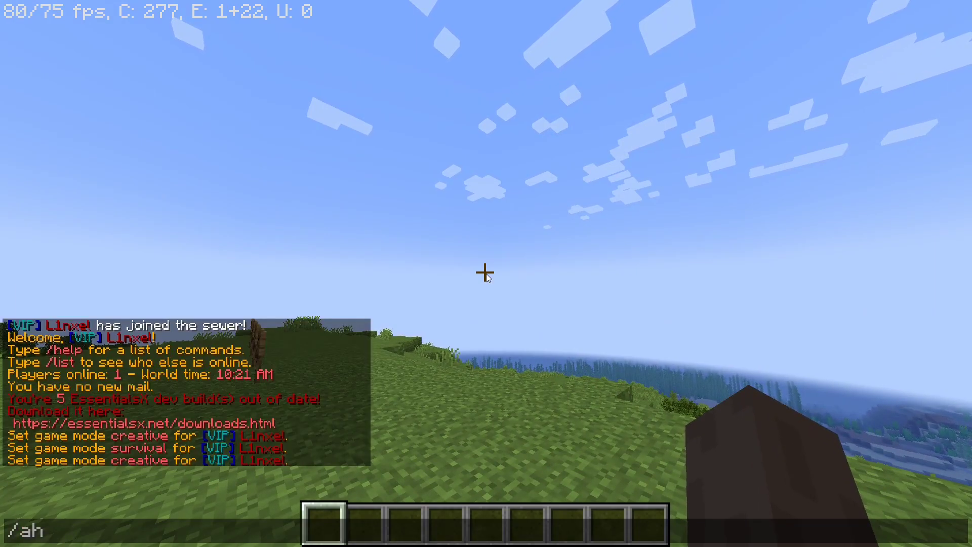
key("Return")
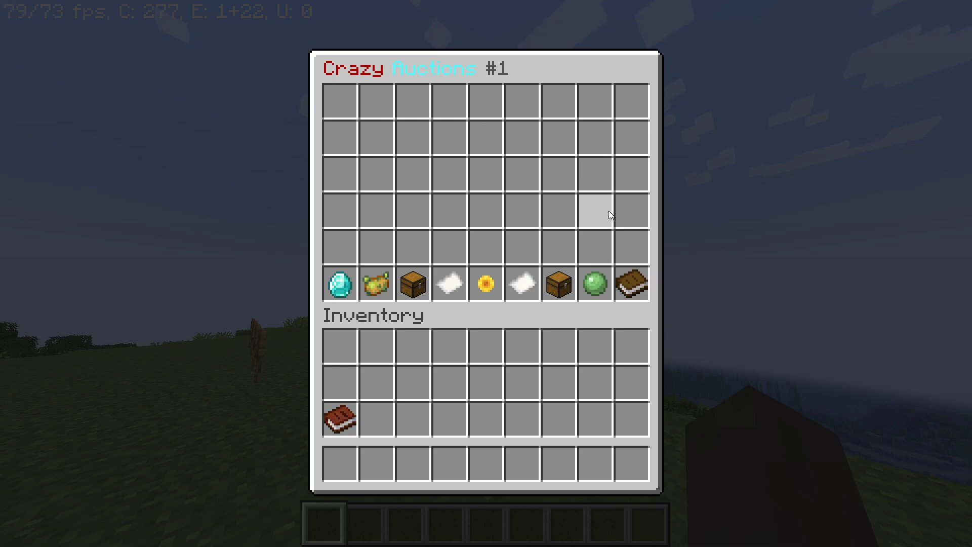
key("Escape")
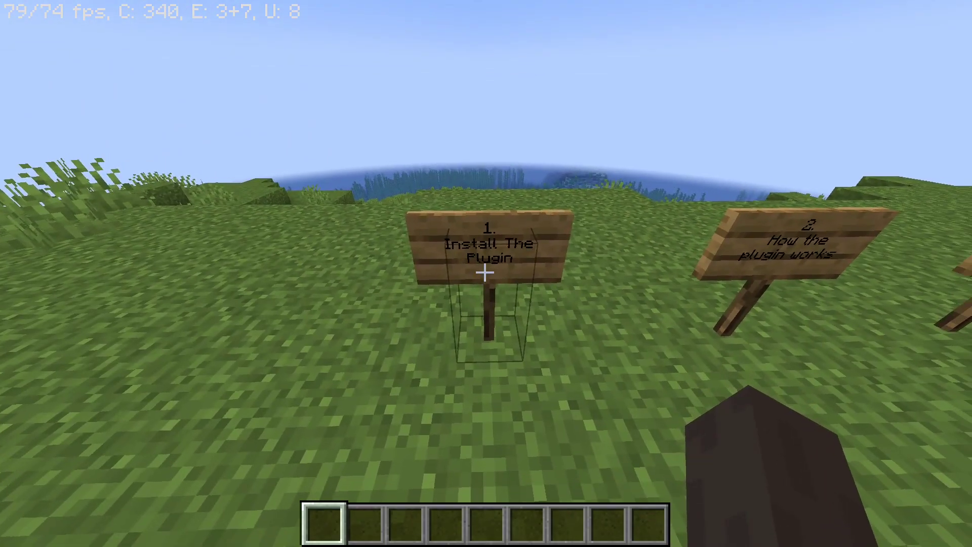
Upload CrazyAuctions.v1.2.16.jar from the Downloads folder into the plugins folder in the server's PebbleHost file manager.
key("w")
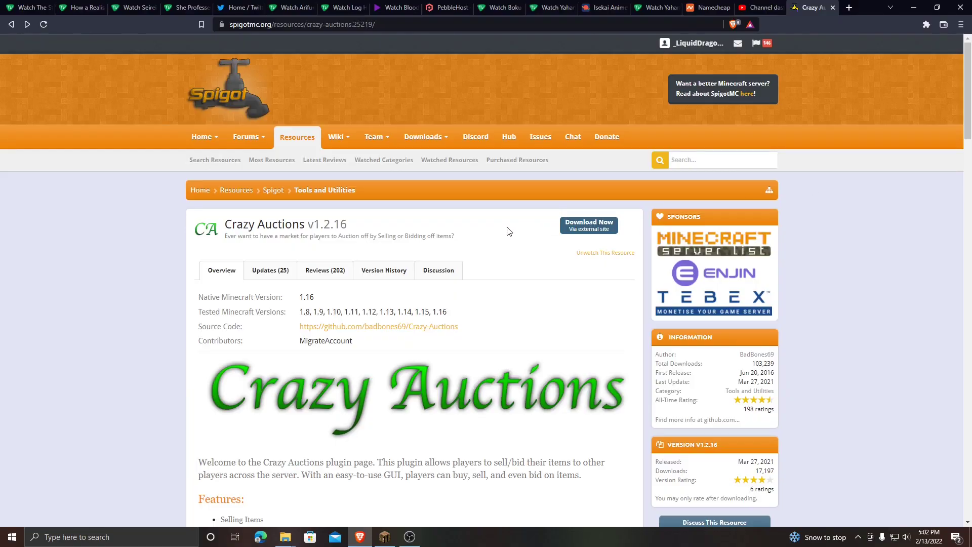
scroll(517, 302, "down", 2)
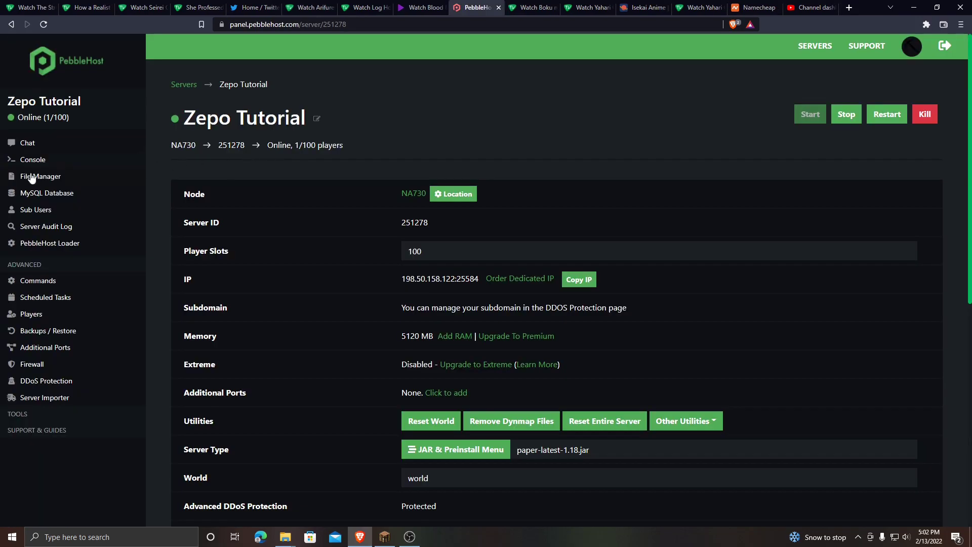
left_click(27, 175)
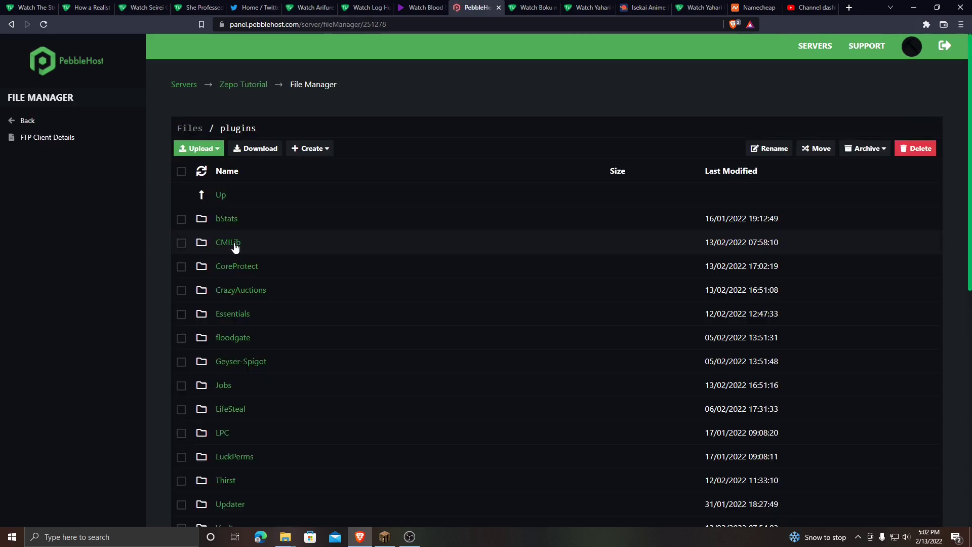
left_click(286, 536)
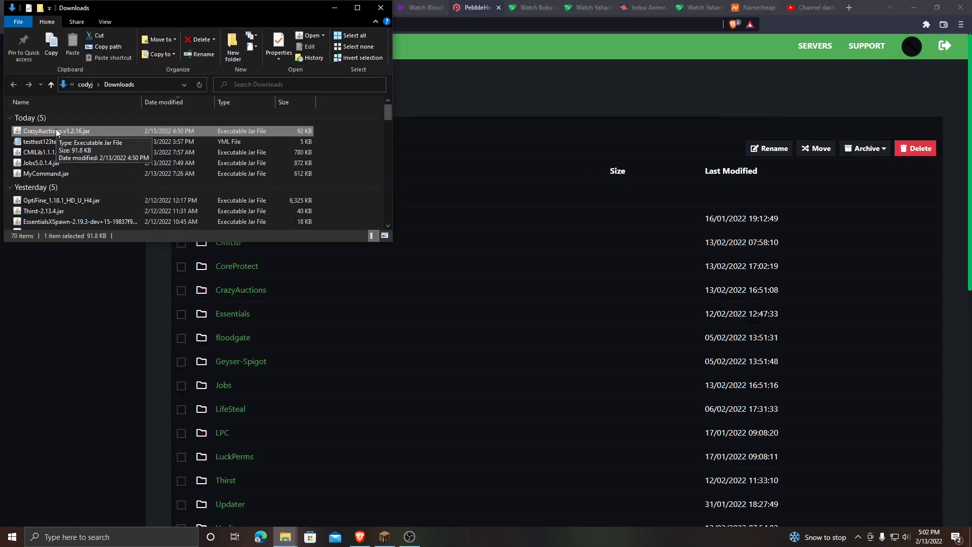
left_click_drag(56, 128, 541, 261)
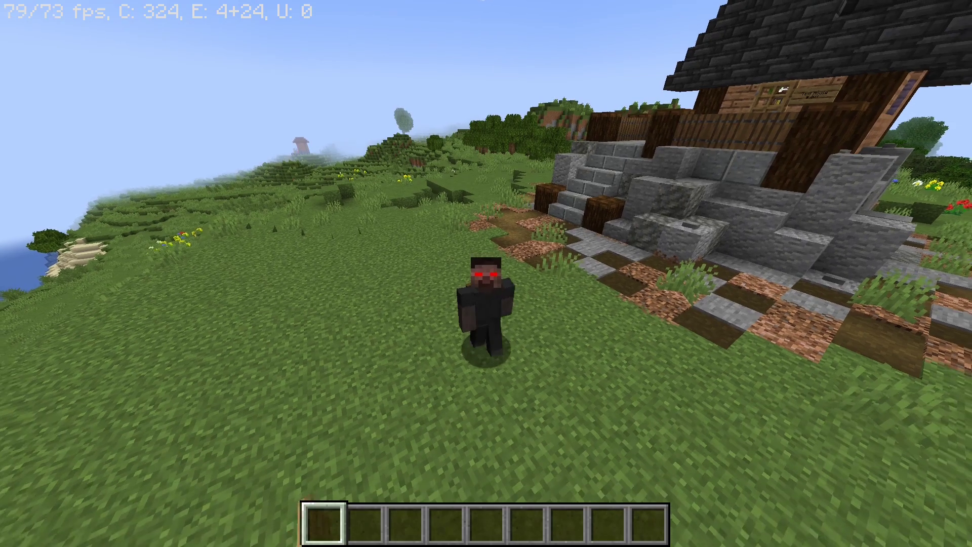
Back in Minecraft, list the server's installed plugins with /pl to check for CrazyAuctions.
key("w")
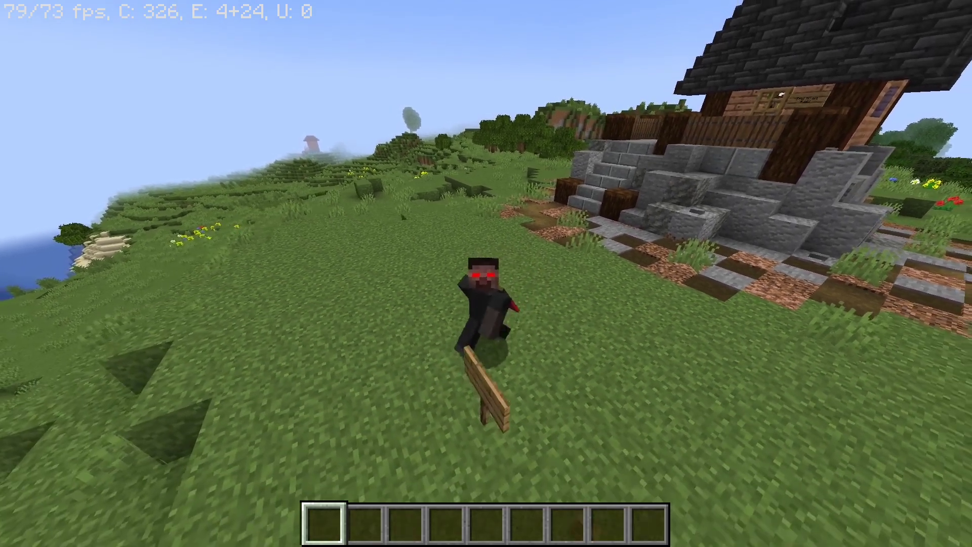
type("s/")
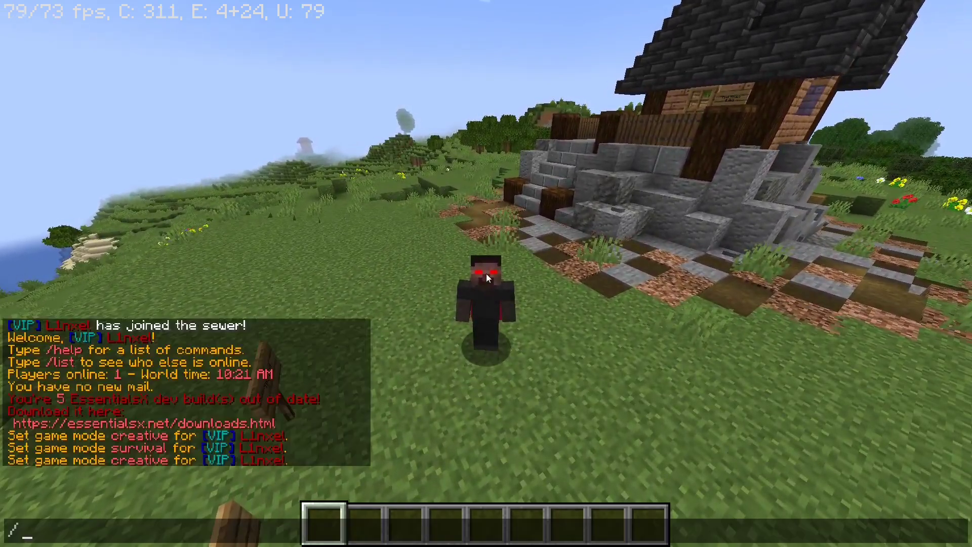
type("pl")
key("Return")
key("t")
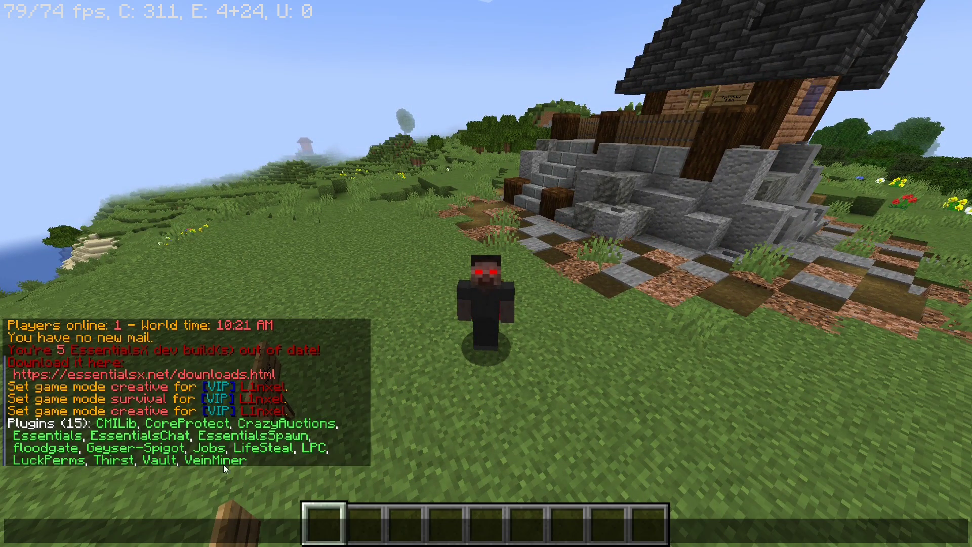
key("Escape")
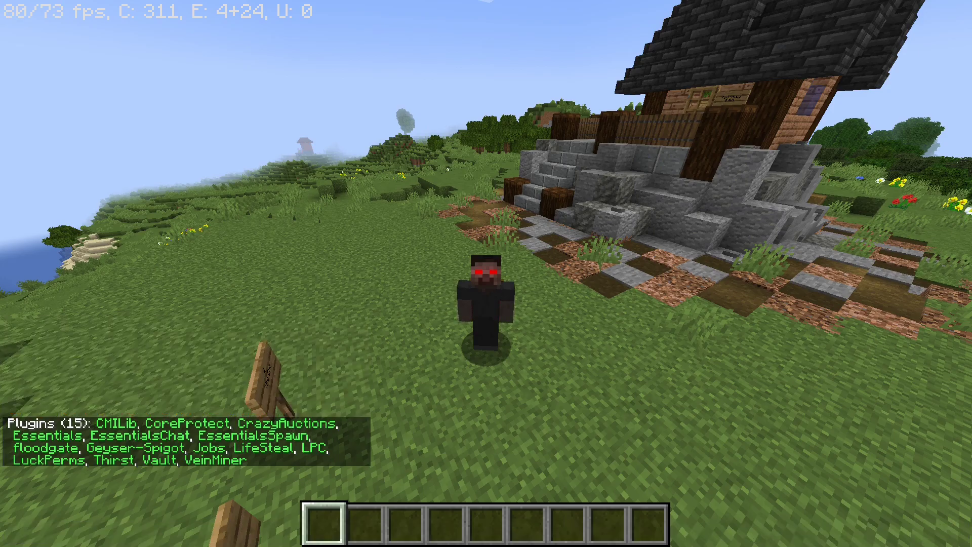
View the auction house's first page with the /ah command and close it.
key("s")
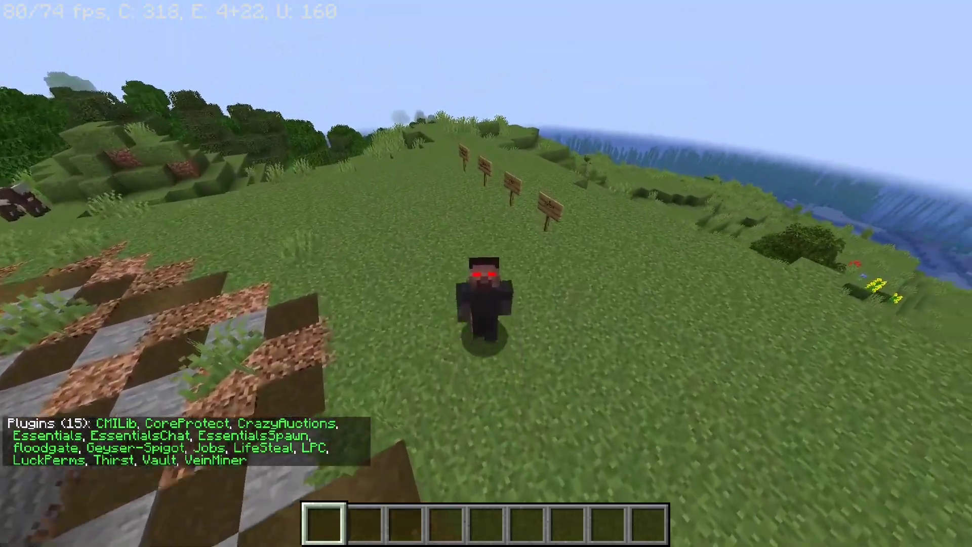
key("space")
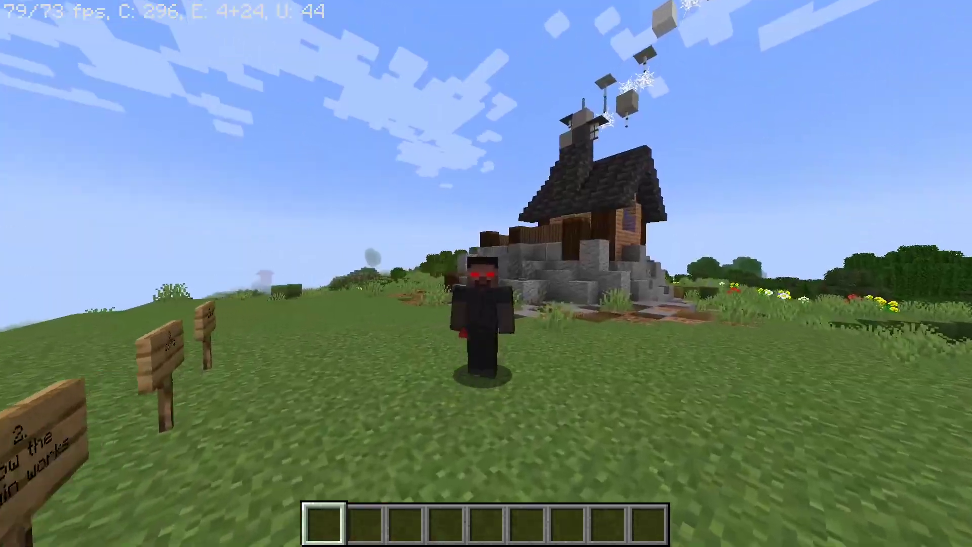
key("slash")
type("/")
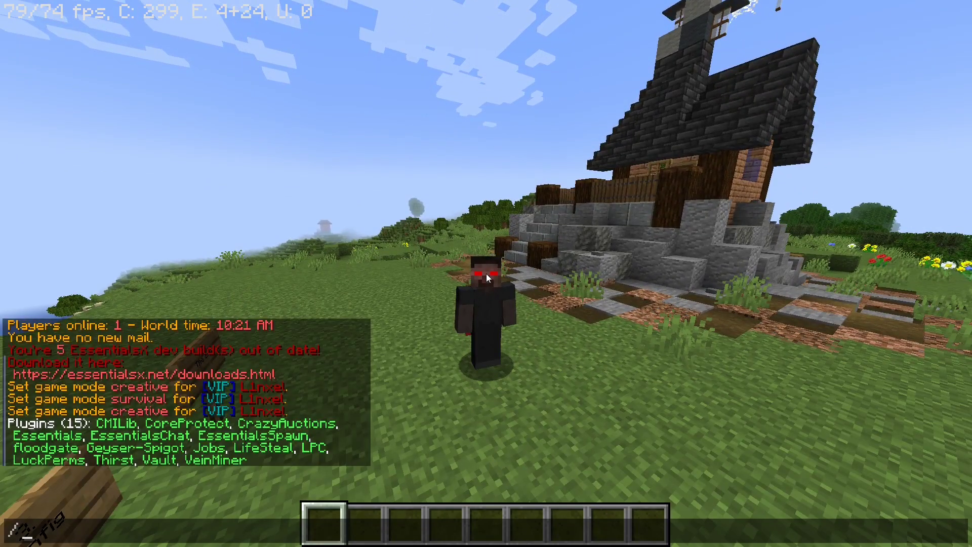
type("ah")
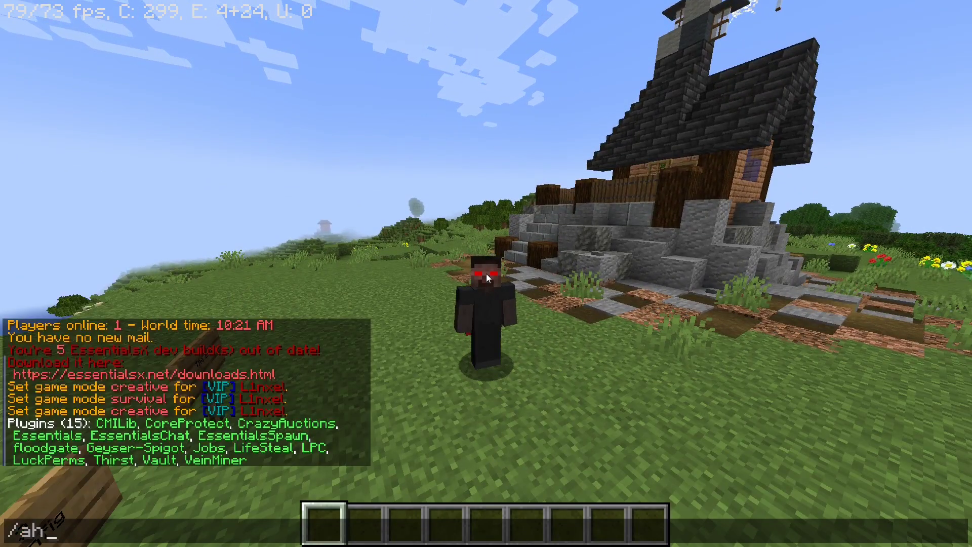
key("Return")
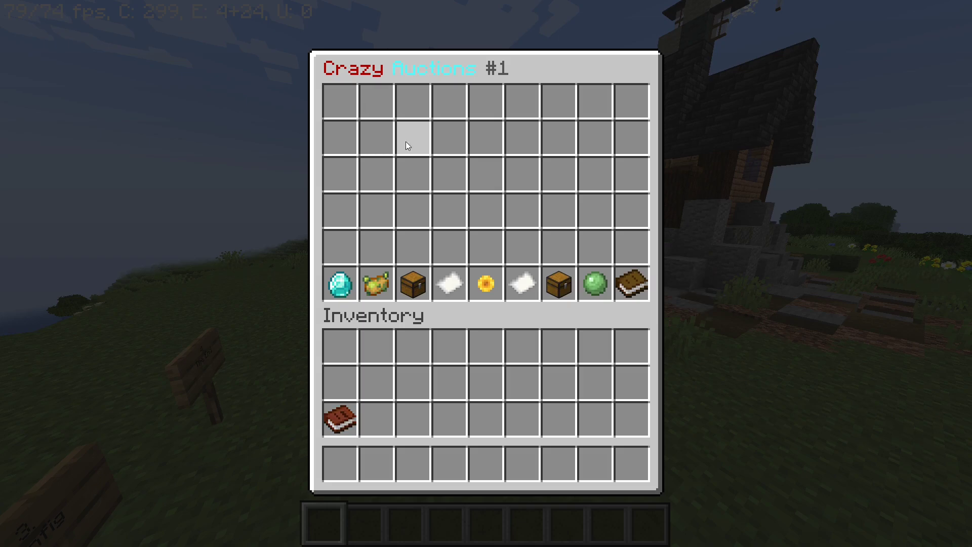
key("Escape")
Move the written book from the inventory into the first hotbar slot.
key("e")
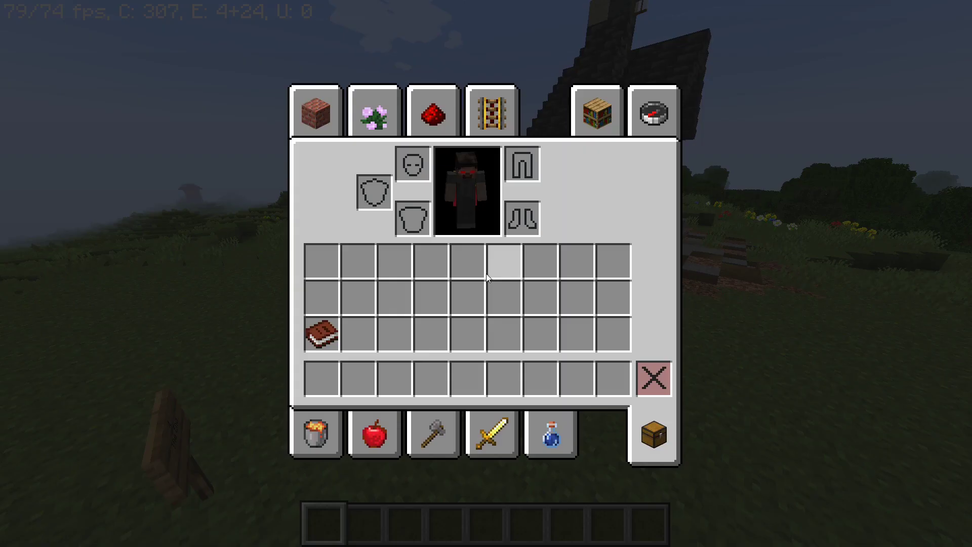
left_click(336, 332)
left_click(338, 375)
key("e")
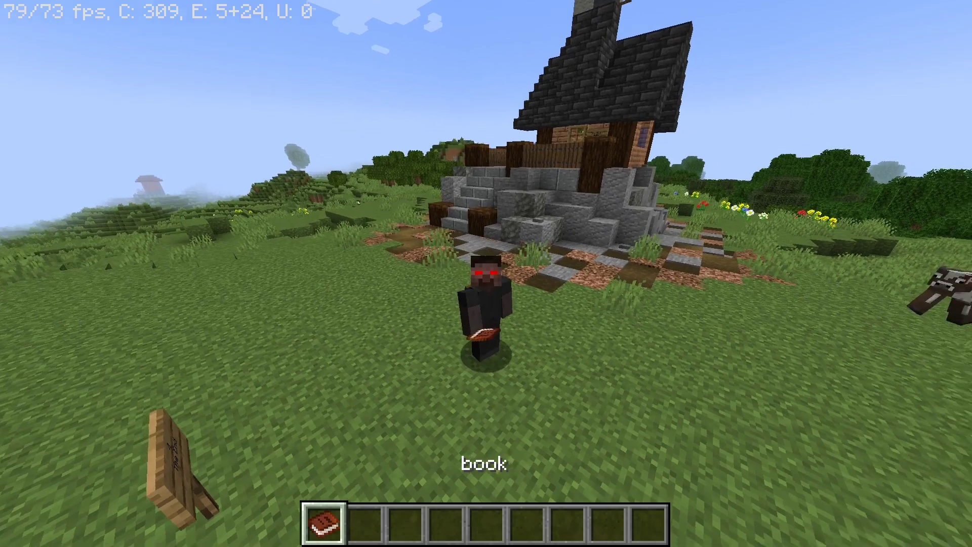
List the held book on the auction house for $1000 with the command /ah sell 1000 1.
key("slash")
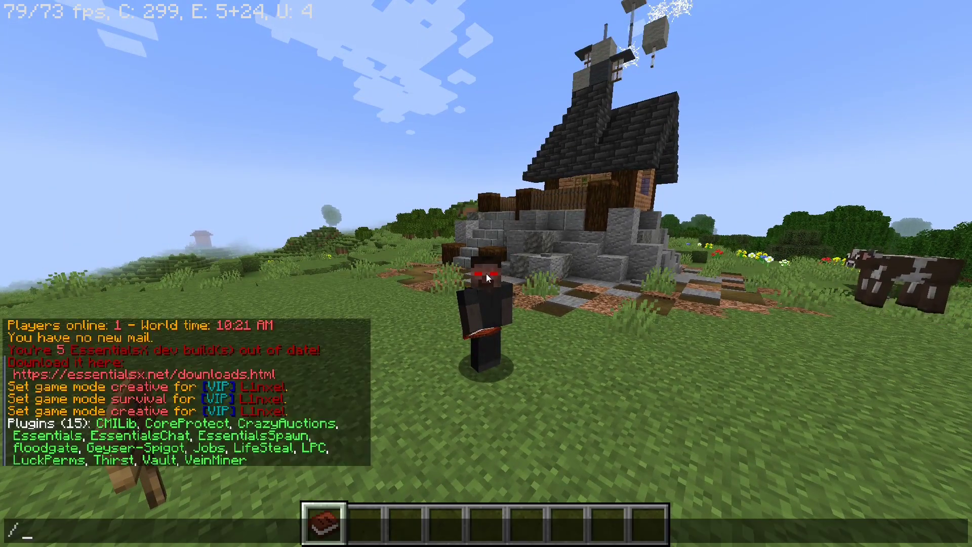
type("ah sell ")
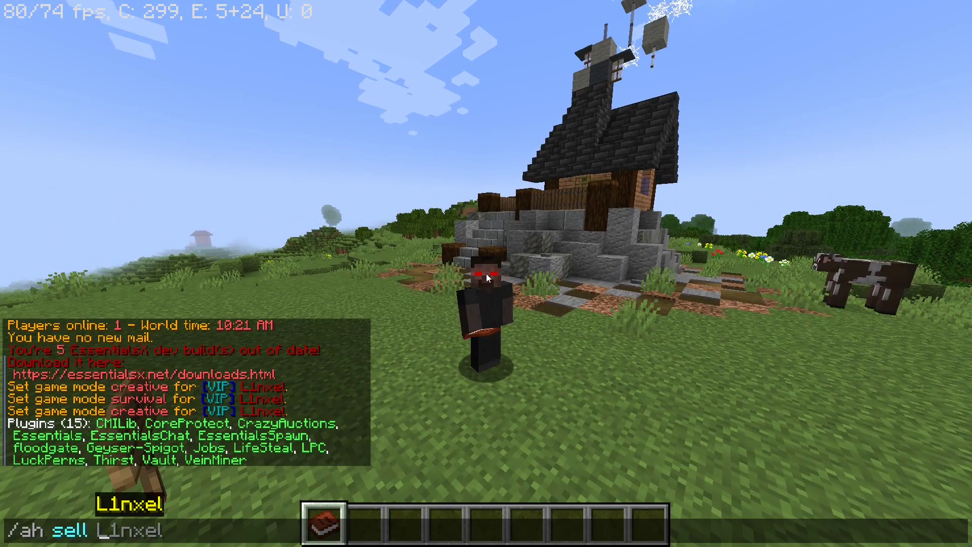
type("1000 ")
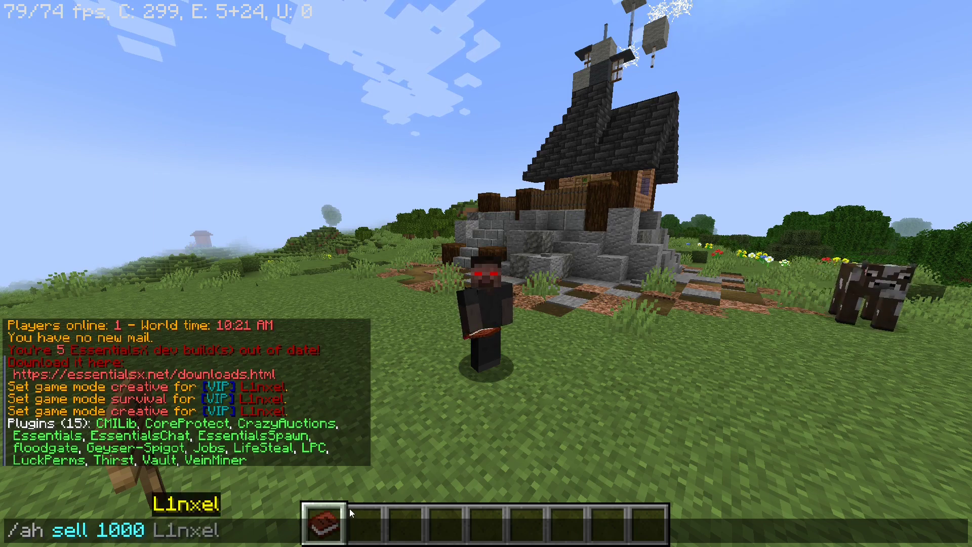
type("10")
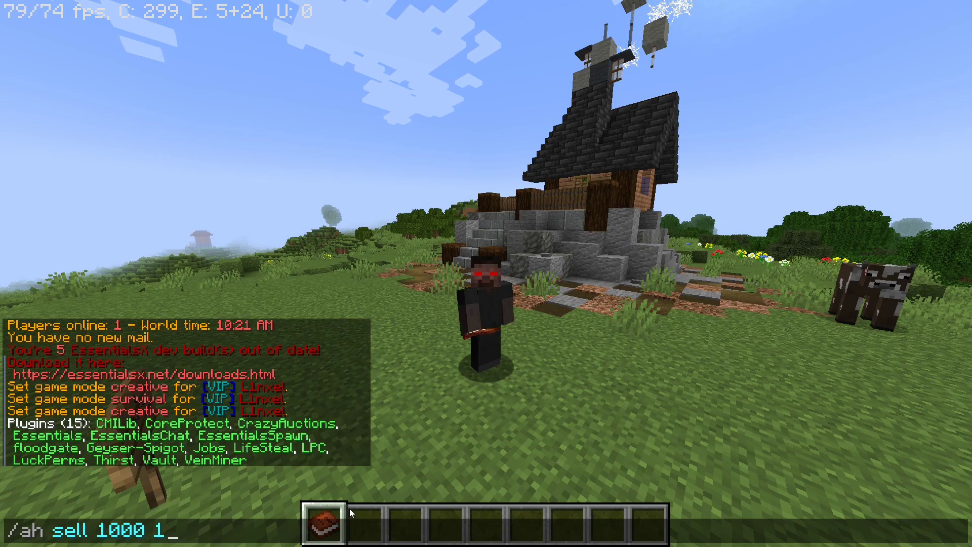
key("Return")
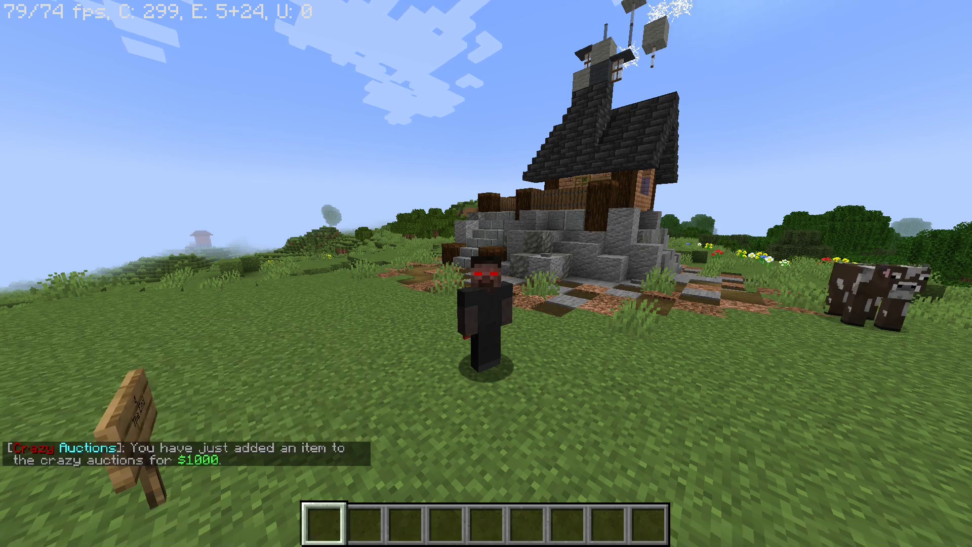
Open the auction house with /ah, examine the book's listing and try to purchase it.
key("s")
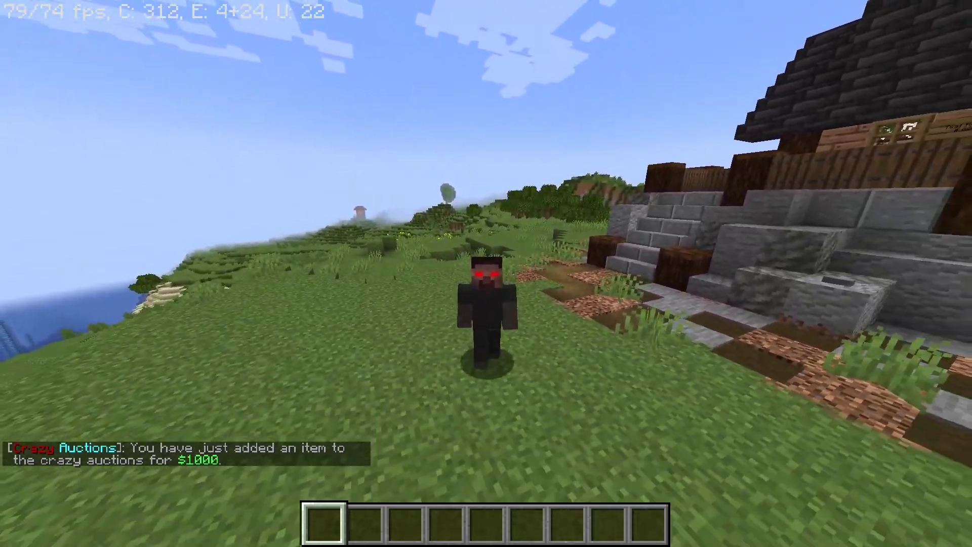
key("slash")
type("ah")
key("Return")
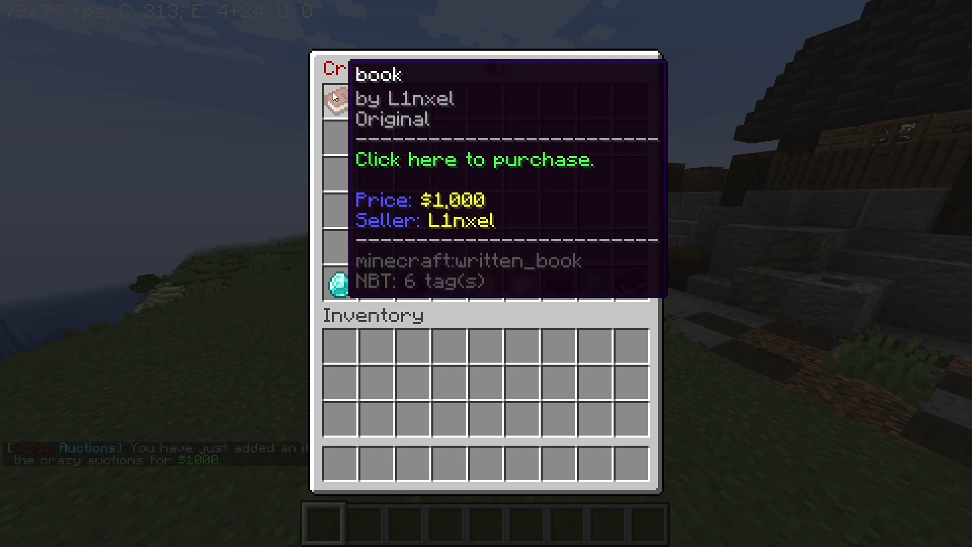
left_click(333, 96)
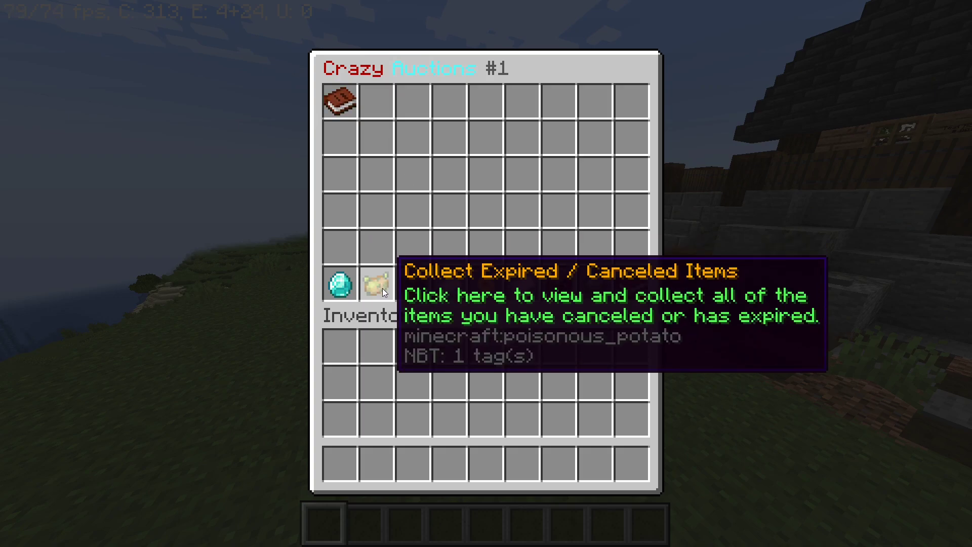
Cancel the book's auction from the current listings and return to the main auction page.
left_click(342, 286)
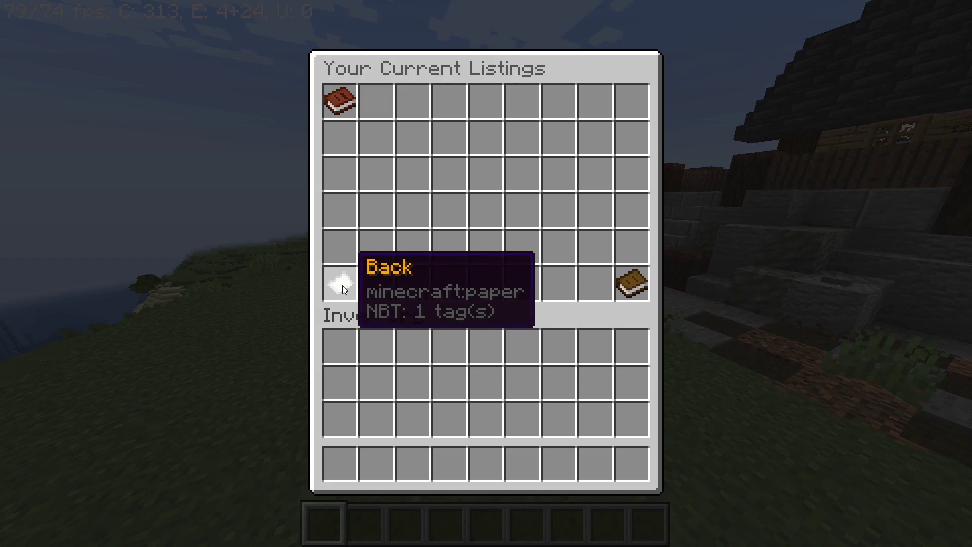
left_click(341, 92)
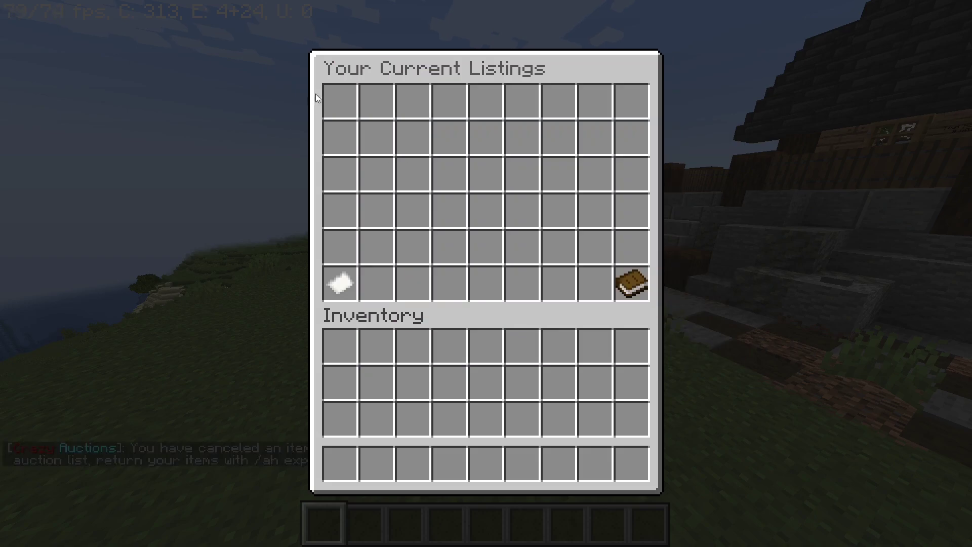
left_click(340, 283)
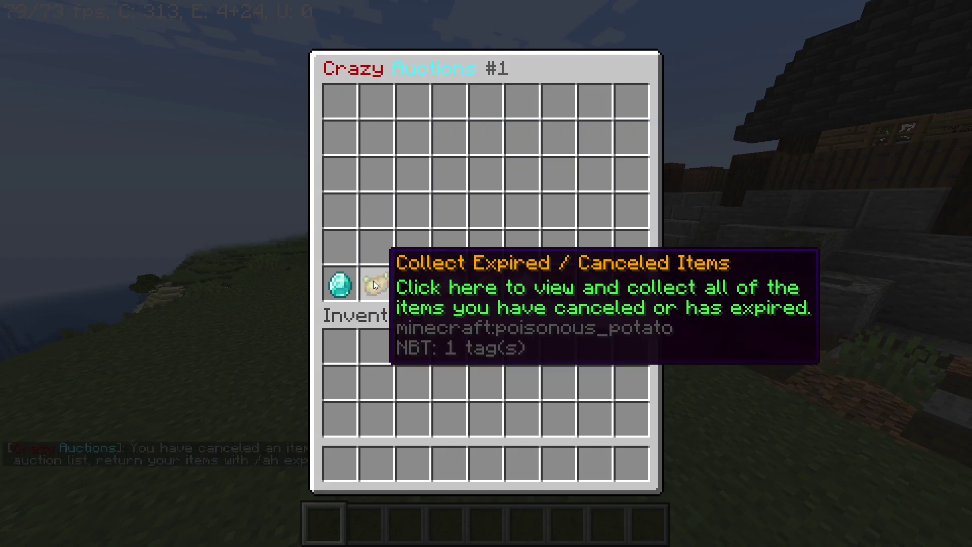
Collect the book from the canceled and expired listings and close the auction house.
left_click(374, 282)
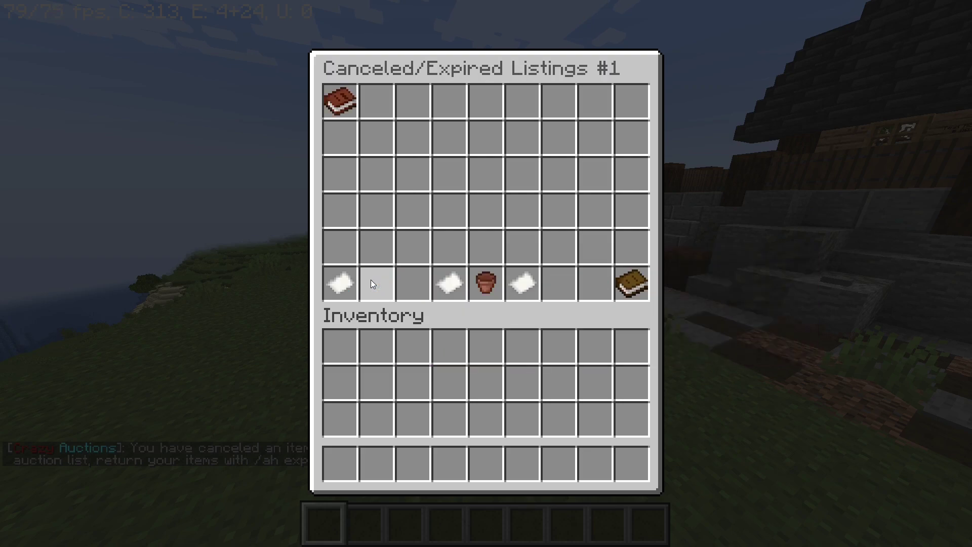
left_click(345, 94)
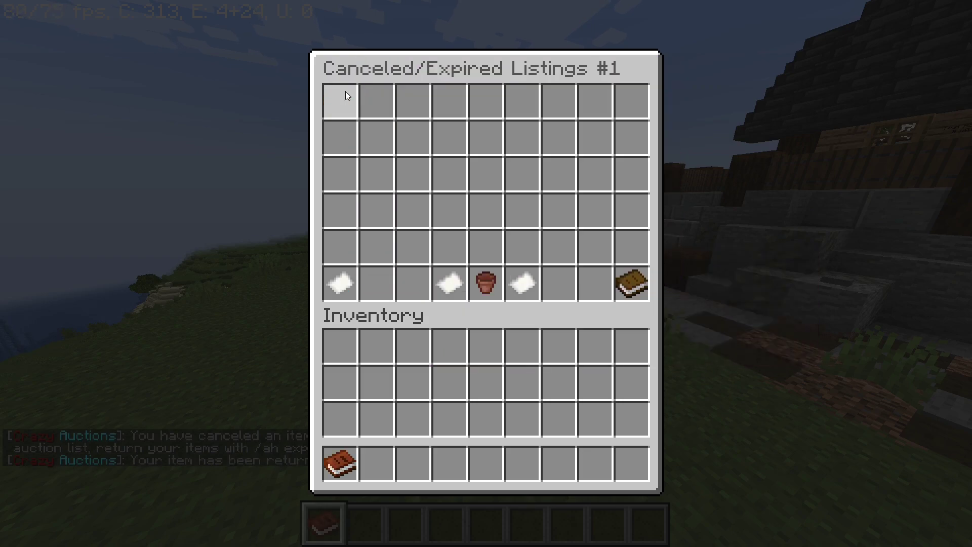
key("Escape")
key("w")
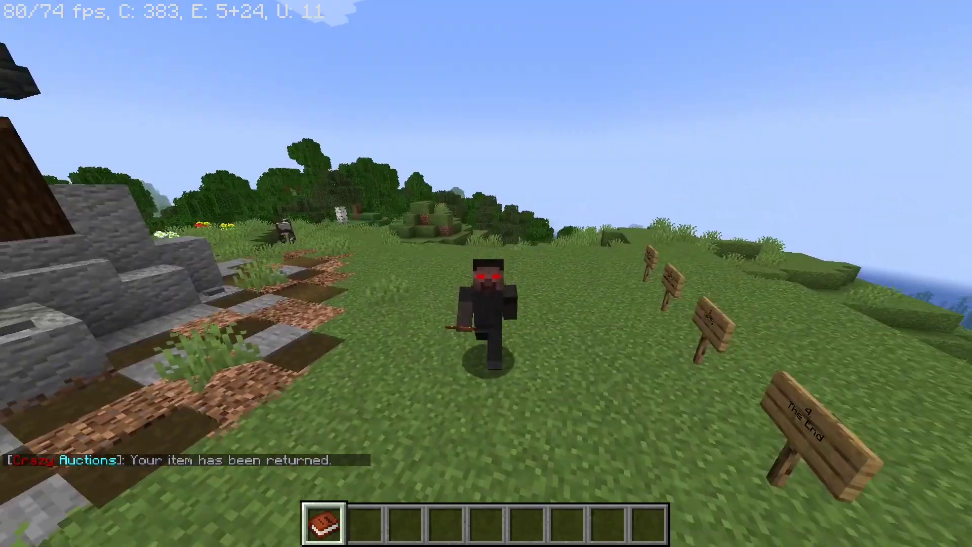
key("s")
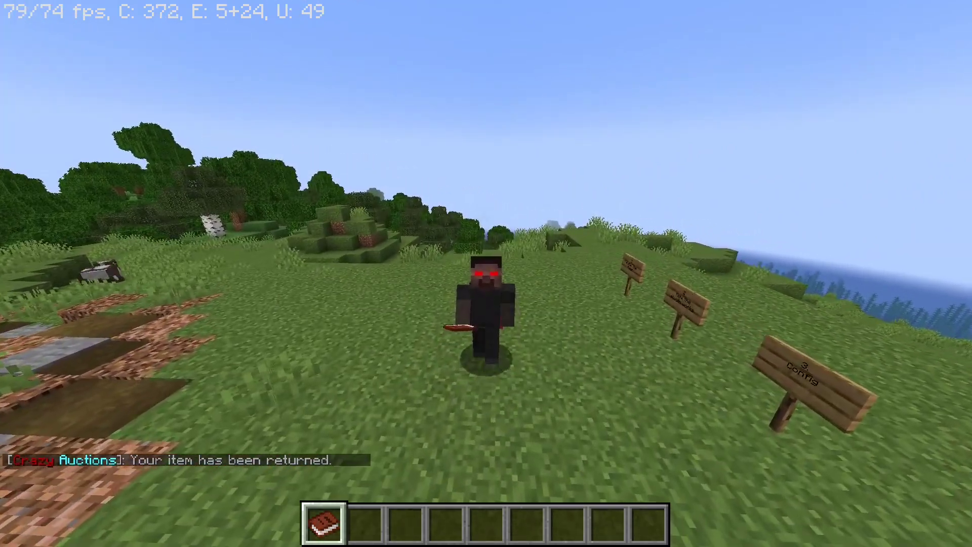
List the held book for bidding on the auction house at $100 with the command /ah bid 100.
key("slash")
type("ah be")
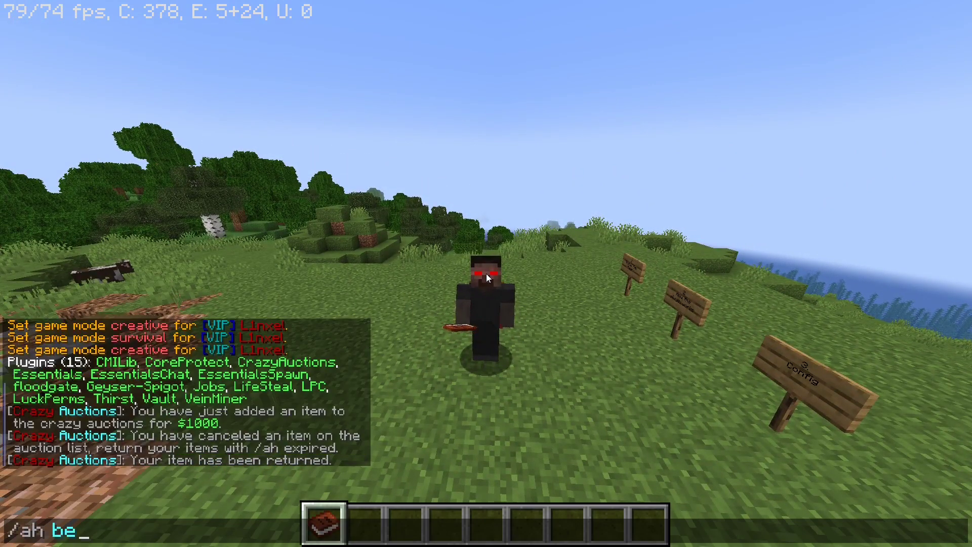
key("BackSpace")
type("id ")
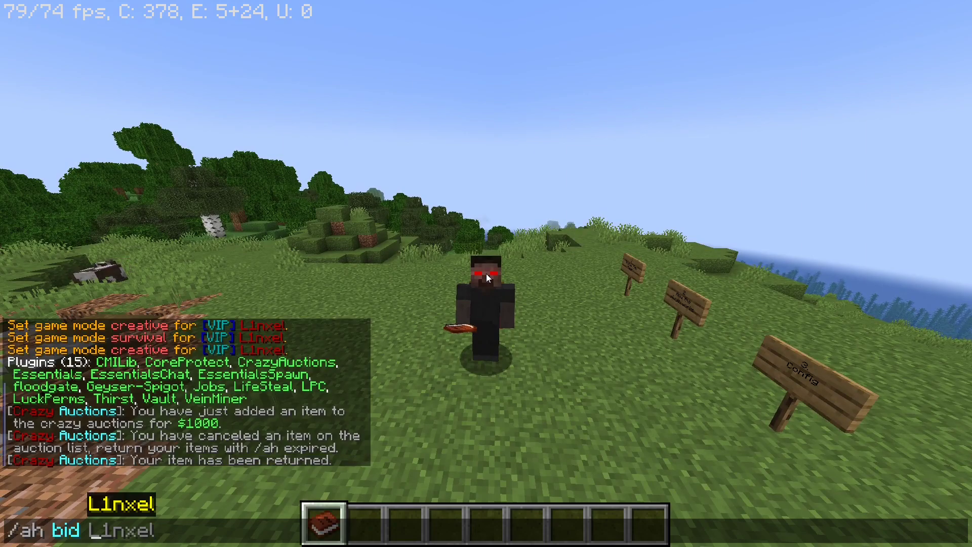
type("100")
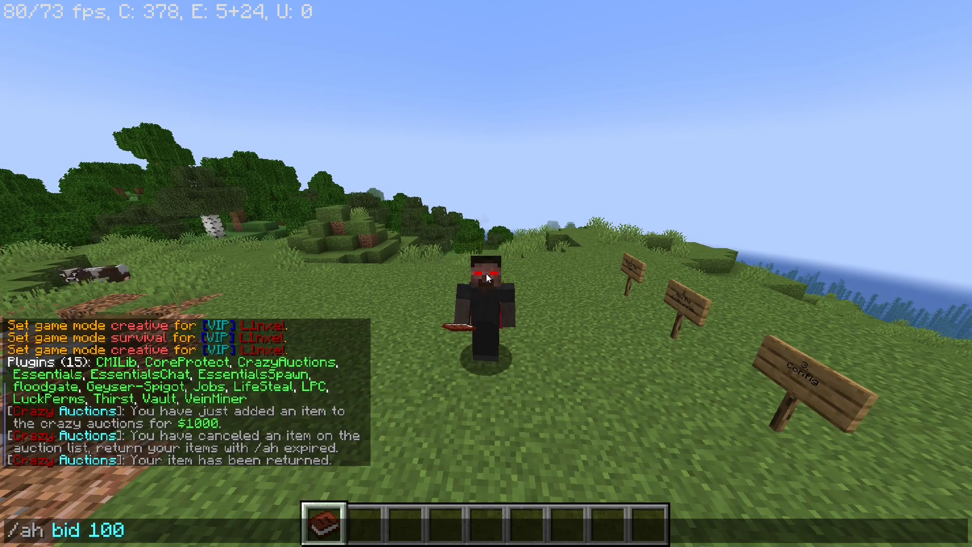
key("Return")
Open the auction house with /ah, switch to the items that can be bid on and examine the book's listing.
key("slash")
type("ah")
key("Return")
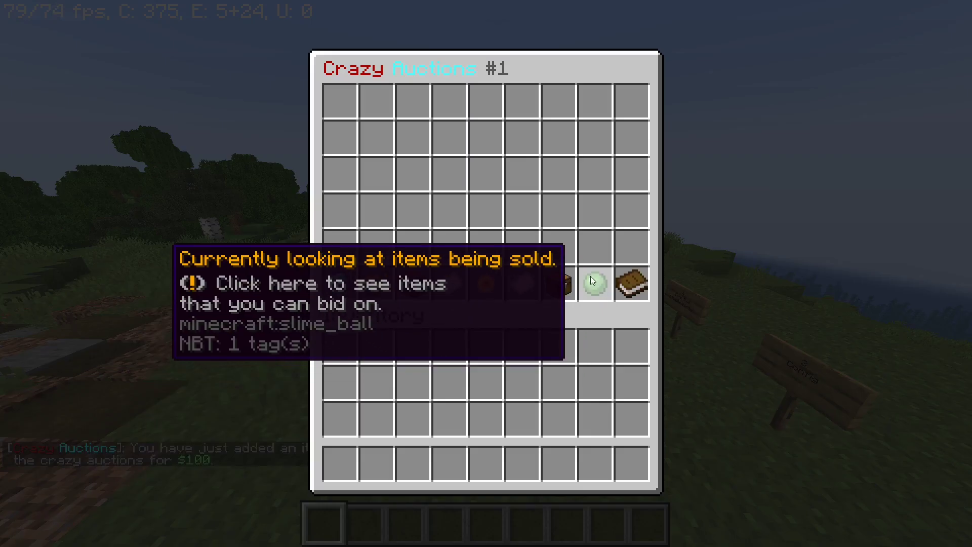
left_click(591, 279)
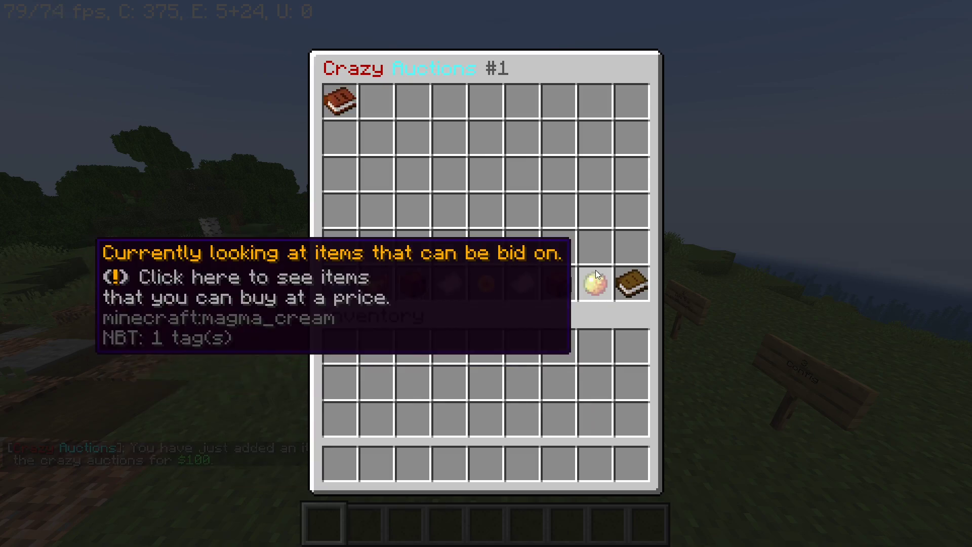
mouse_move(336, 102)
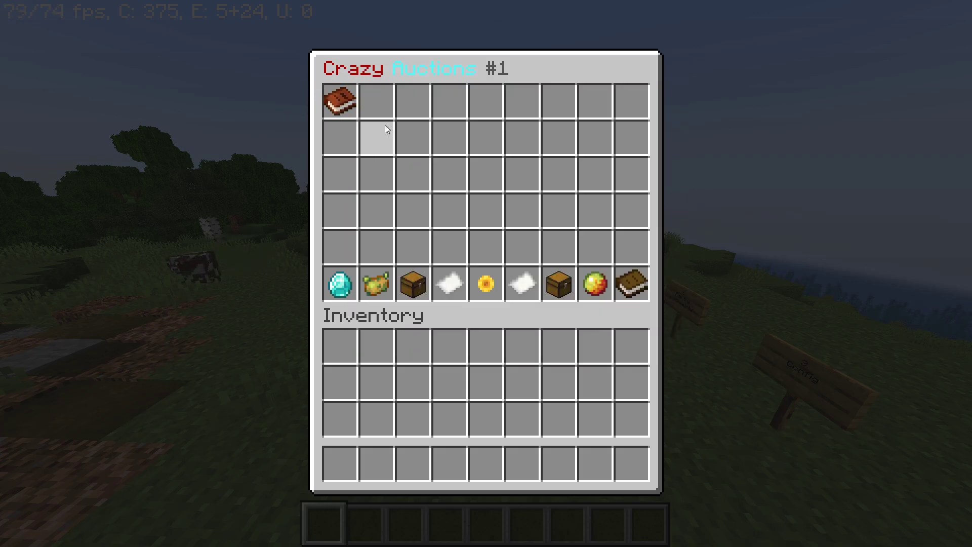
Cancel the book's bid auction from the current listings and return to the main auction page.
left_click(340, 292)
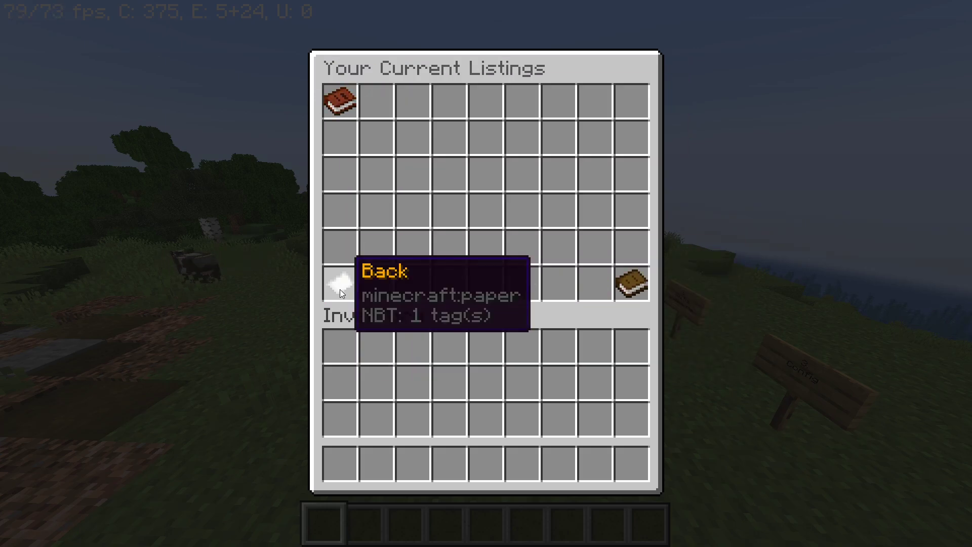
left_click(345, 101)
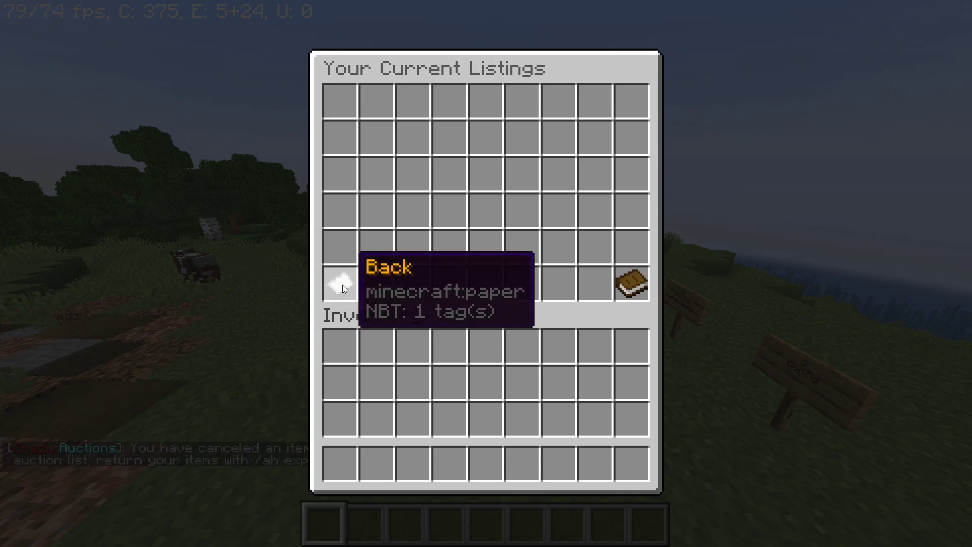
left_click(342, 285)
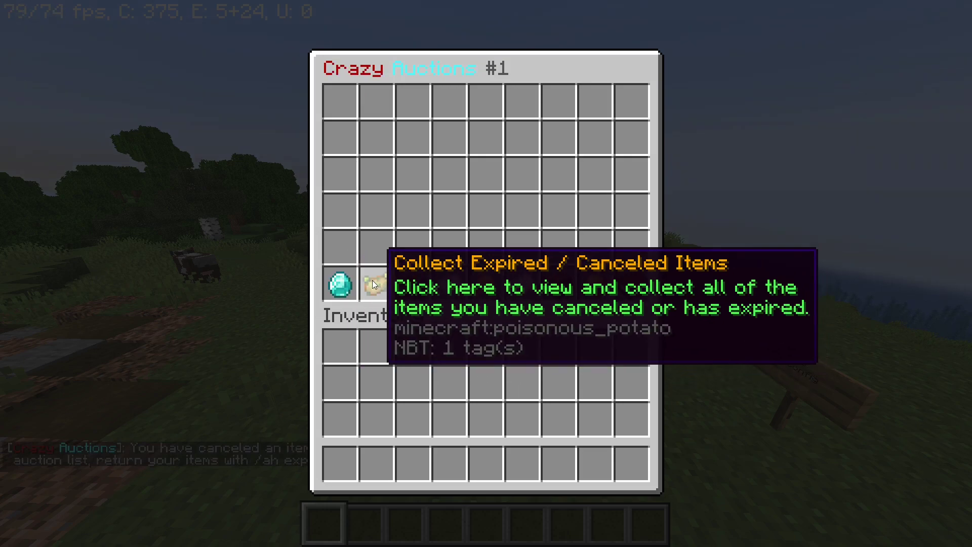
Collect the book from the expired and canceled items and close the auction house.
left_click(372, 284)
left_click(340, 101)
key("Escape")
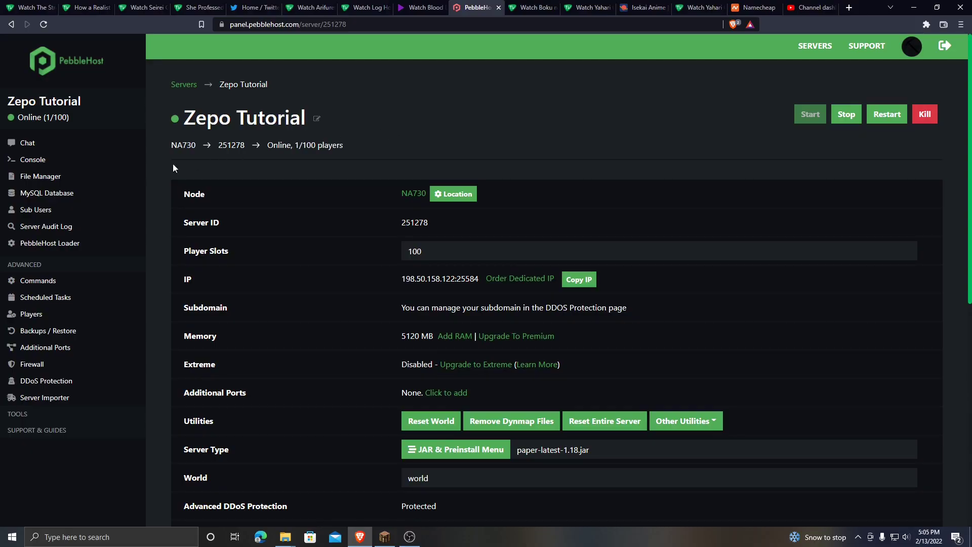
Switch to the PebbleHost panel in the browser and open plugins/CrazyAuctions/config.yml in the file manager.
left_click(29, 177)
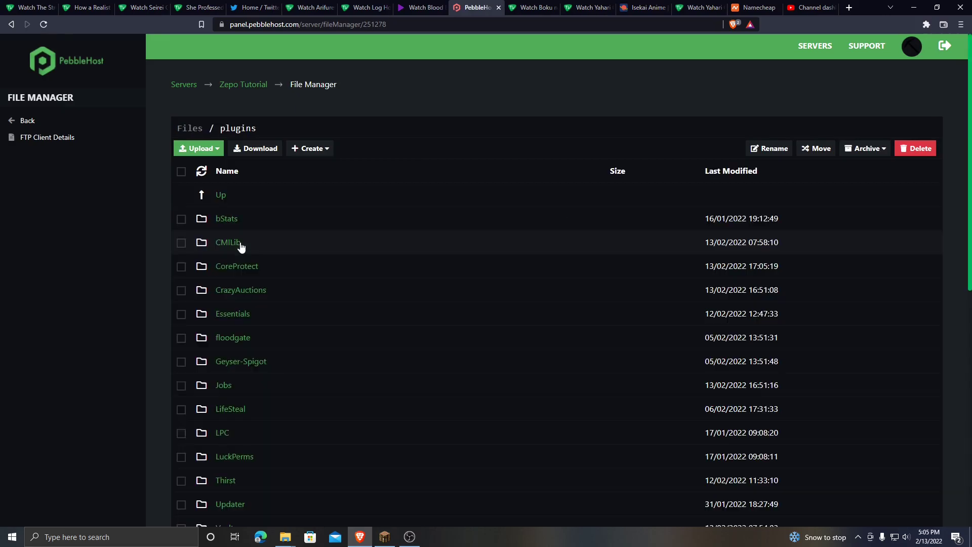
left_click(250, 291)
left_click(240, 221)
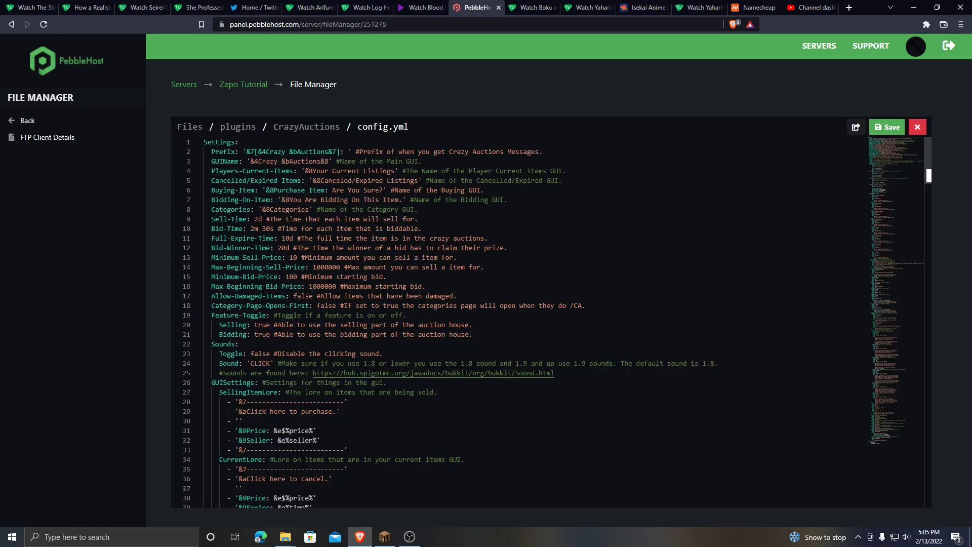
Examine the GUI name settings in config.yml, including Players-Current-Items and Cancelled/Expired-Items with their comments.
mouse_move(275, 229)
left_mouse_down()
mouse_move(315, 219)
mouse_move(286, 219)
left_mouse_up()
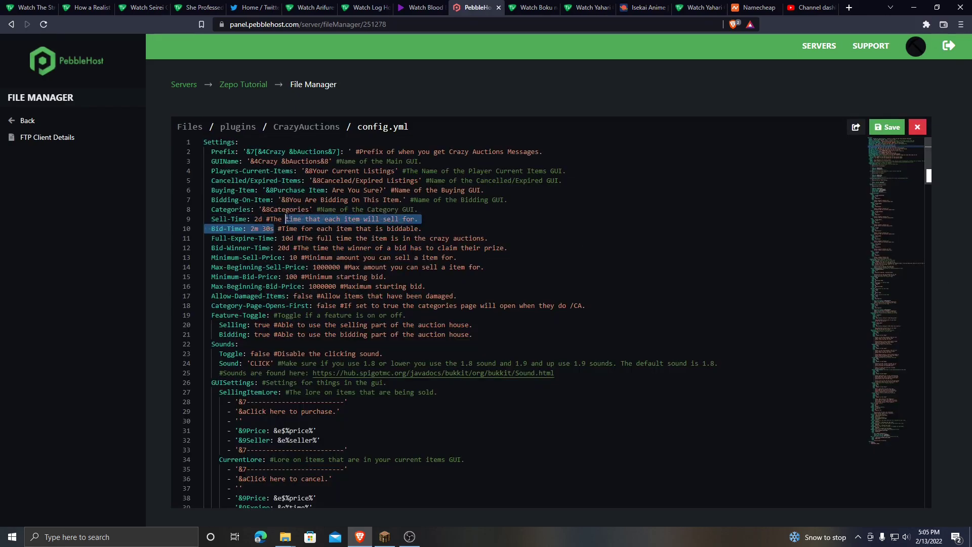
left_click_drag(215, 170, 274, 171)
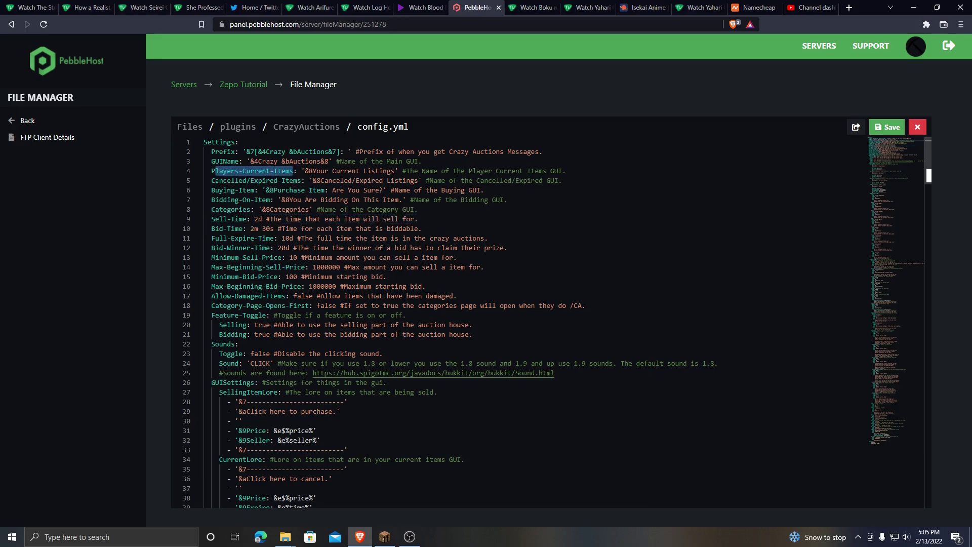
left_click_drag(215, 180, 406, 180)
left_click_drag(215, 180, 304, 180)
left_click_drag(429, 180, 567, 188)
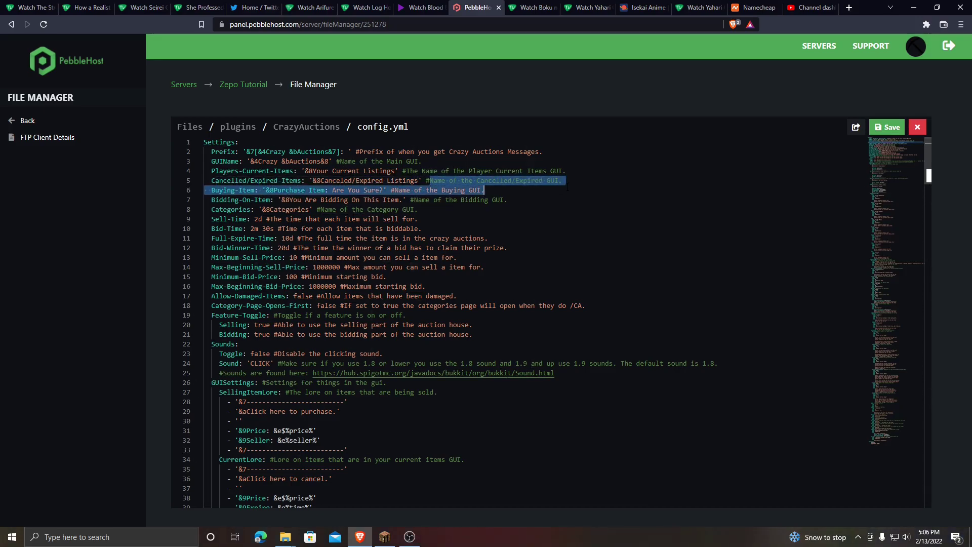
left_click(421, 180)
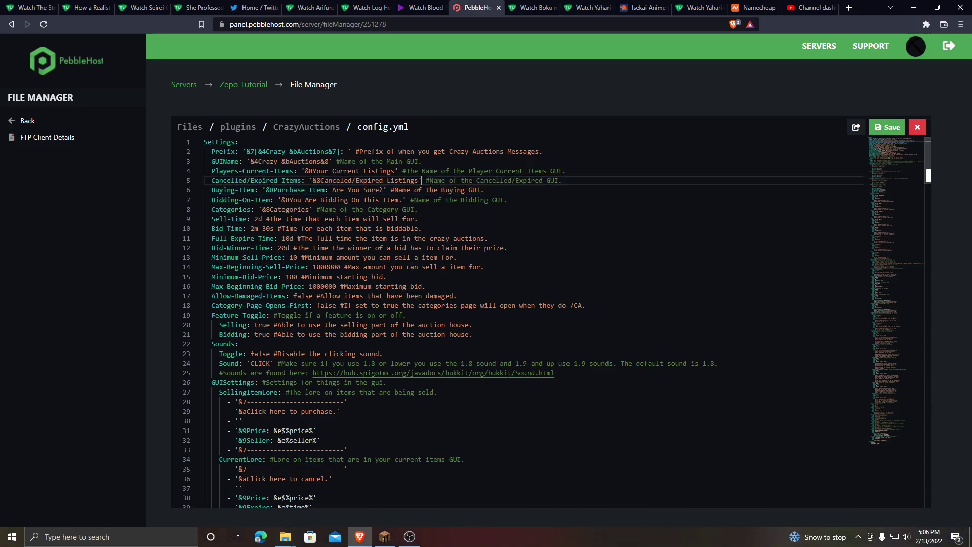
left_click_drag(426, 180, 561, 181)
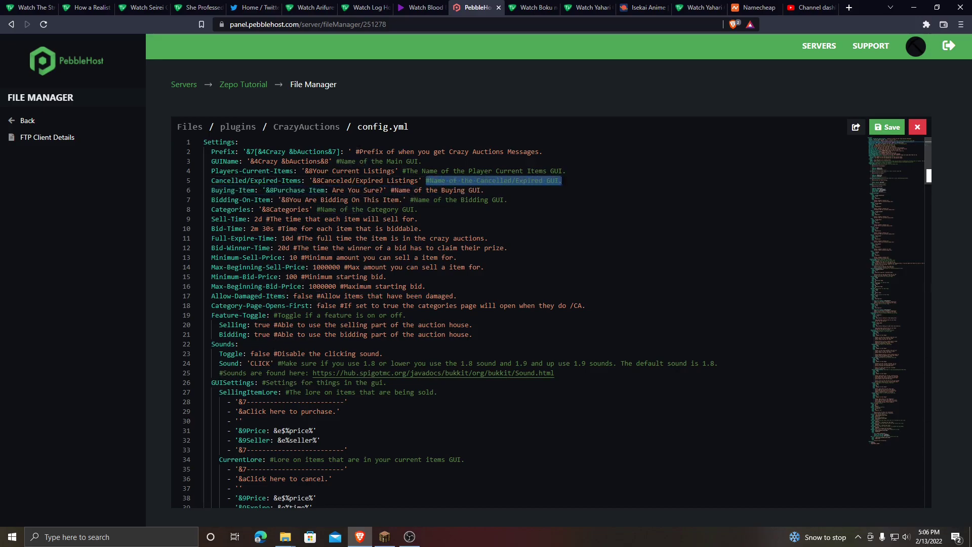
Examine the Sell-Time, Bid-Time and Full-Expire-Time settings in config.yml.
left_click_drag(214, 218, 419, 218)
left_click(276, 219)
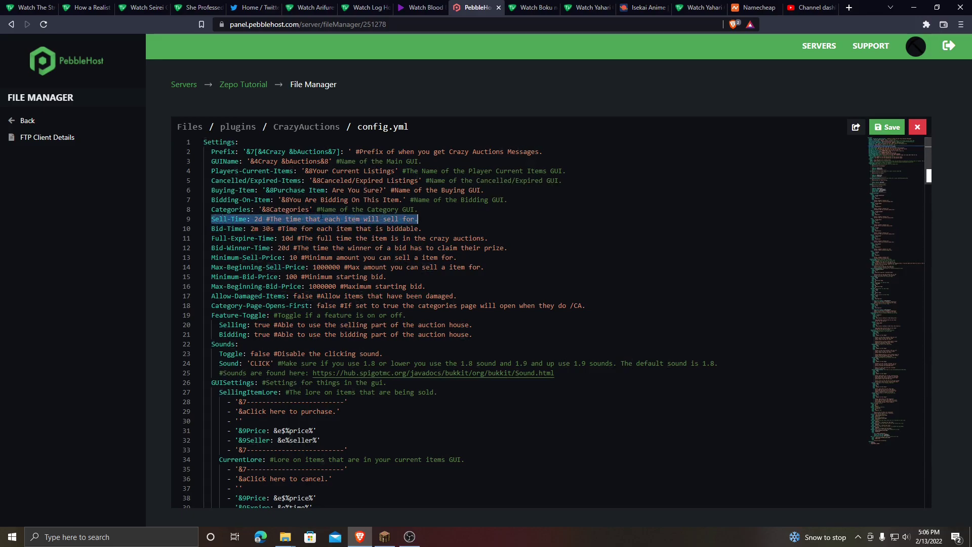
left_click(258, 219)
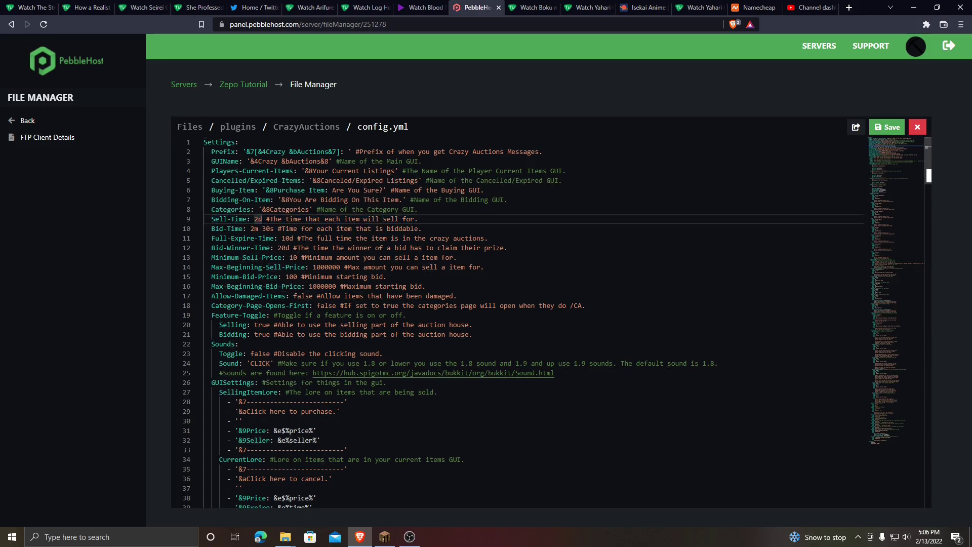
left_click_drag(211, 219, 418, 219)
left_click(418, 219)
left_click_drag(211, 228, 418, 228)
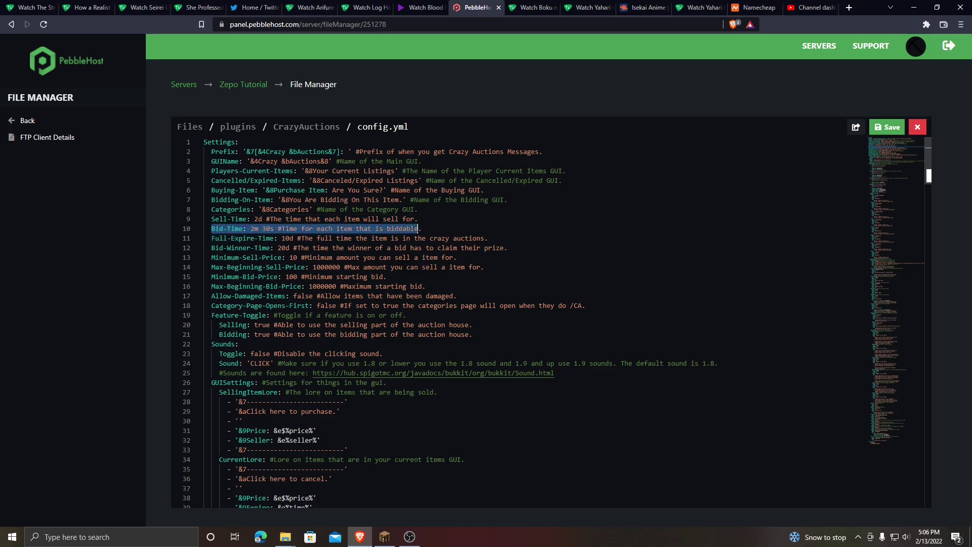
left_click(278, 229)
left_click_drag(209, 228, 329, 228)
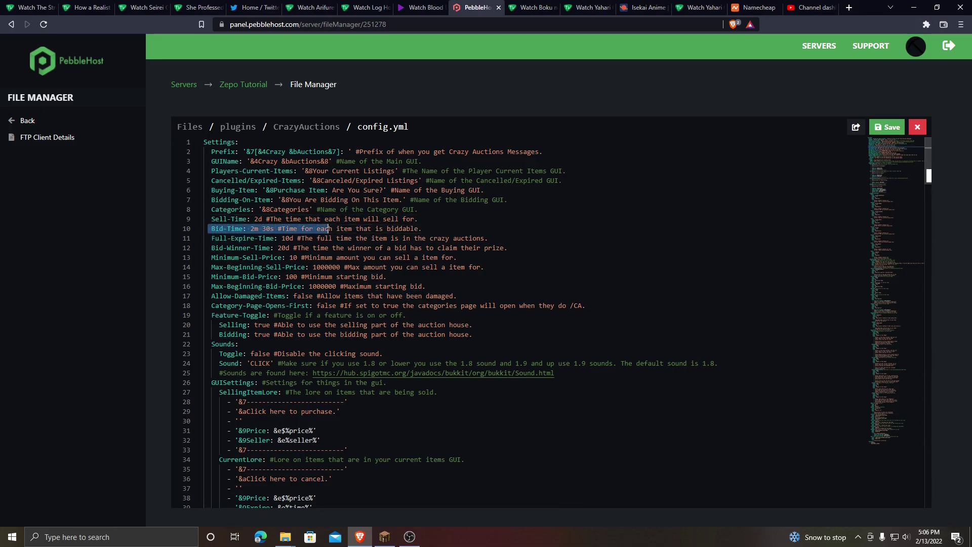
left_click(273, 229)
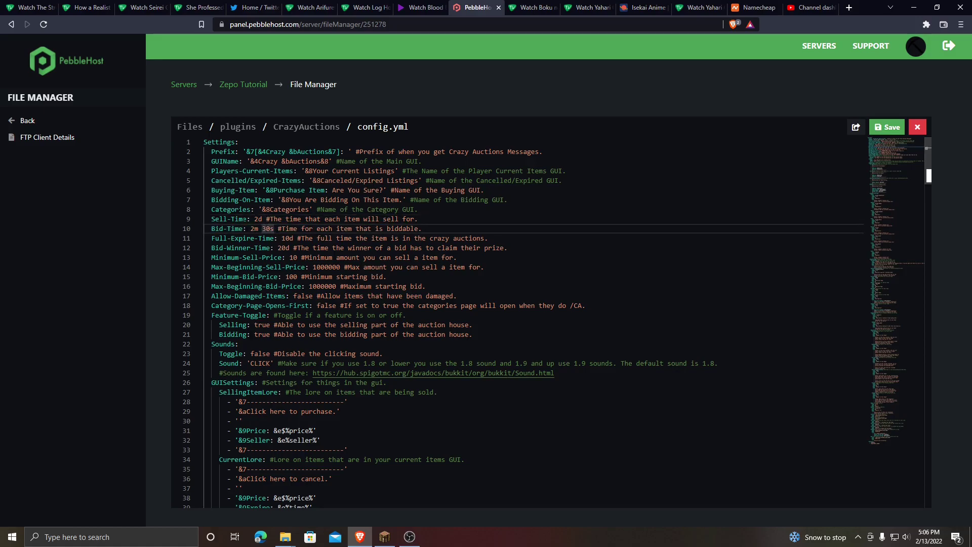
left_click(293, 238)
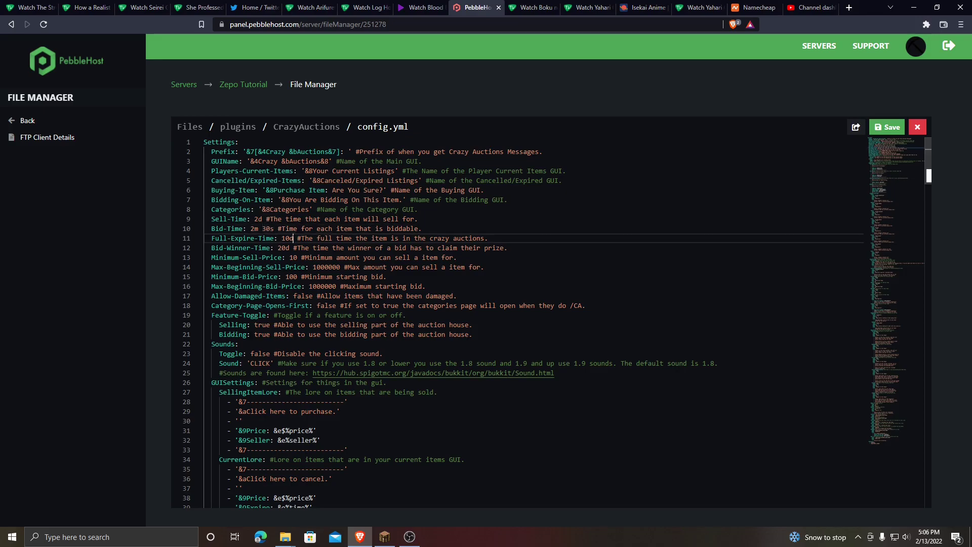
left_click_drag(215, 238, 310, 238)
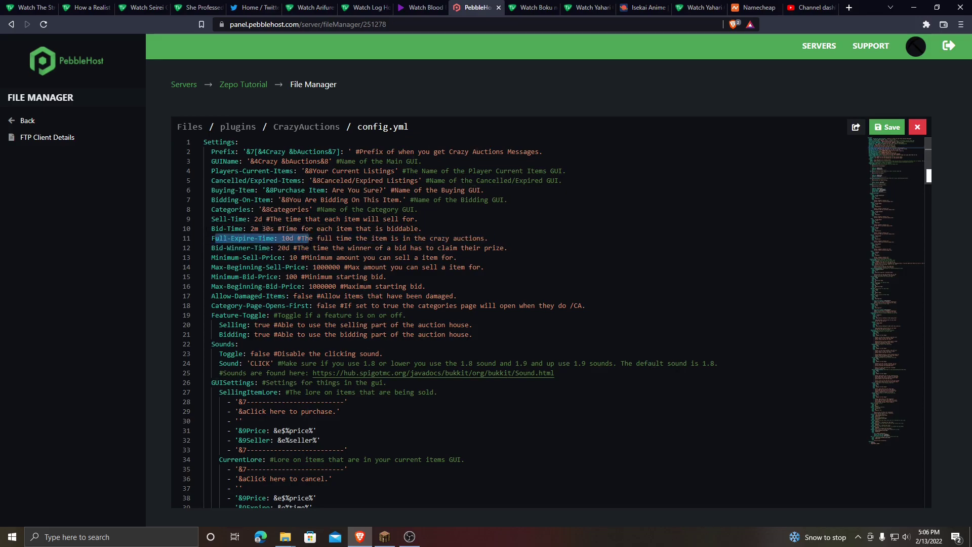
left_click(328, 238)
left_click_drag(231, 238, 274, 248)
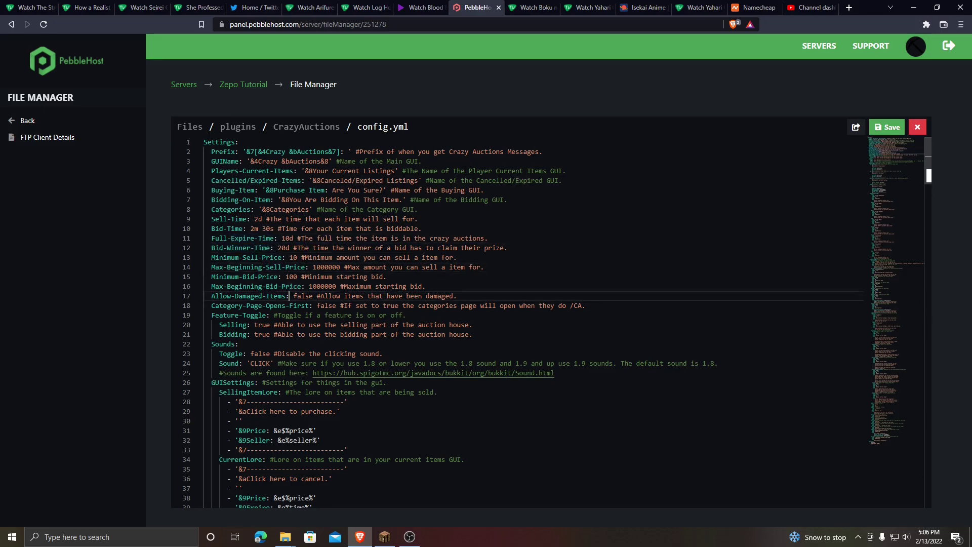
Examine the GUISettings lore sections in config.yml, including the price and seller lines of SellingItemLore and the expiry line of CurrentLore.
scroll(556, 324, "down", 5)
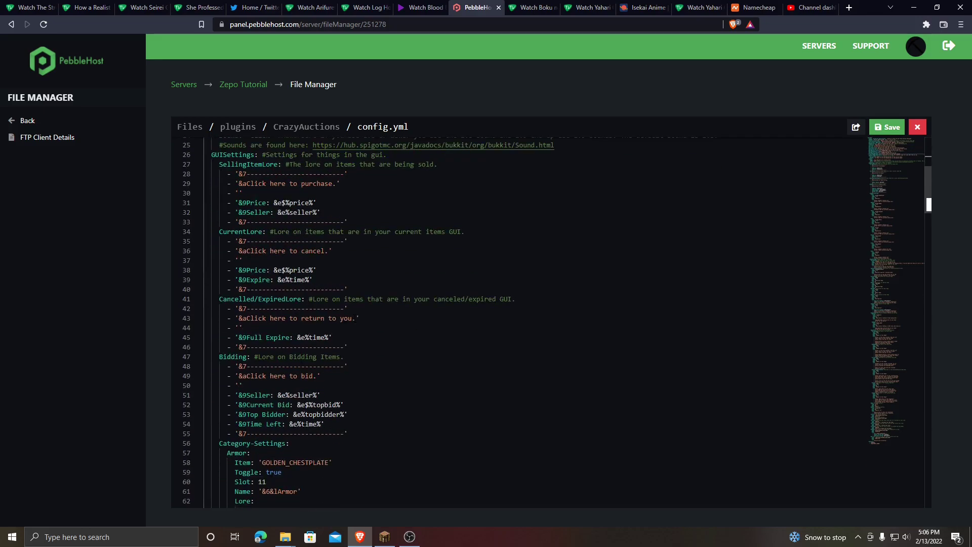
left_click(325, 280)
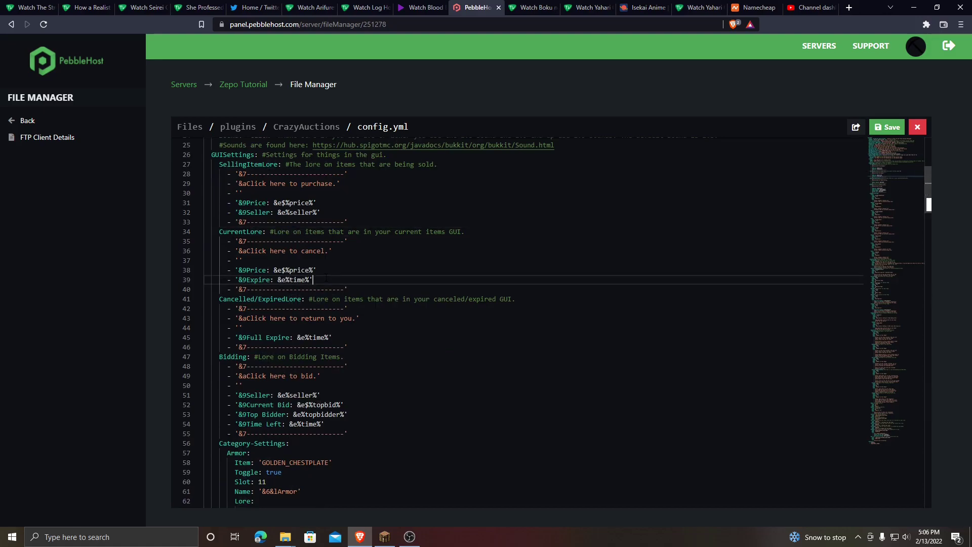
scroll(250, 270, "up", 1)
left_click_drag(219, 215, 276, 215)
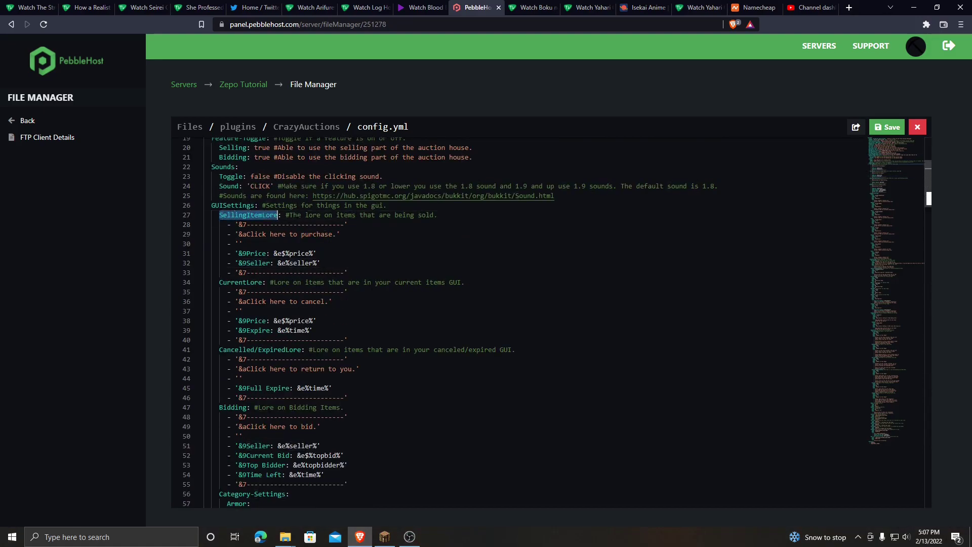
left_click(411, 216)
left_click(437, 214)
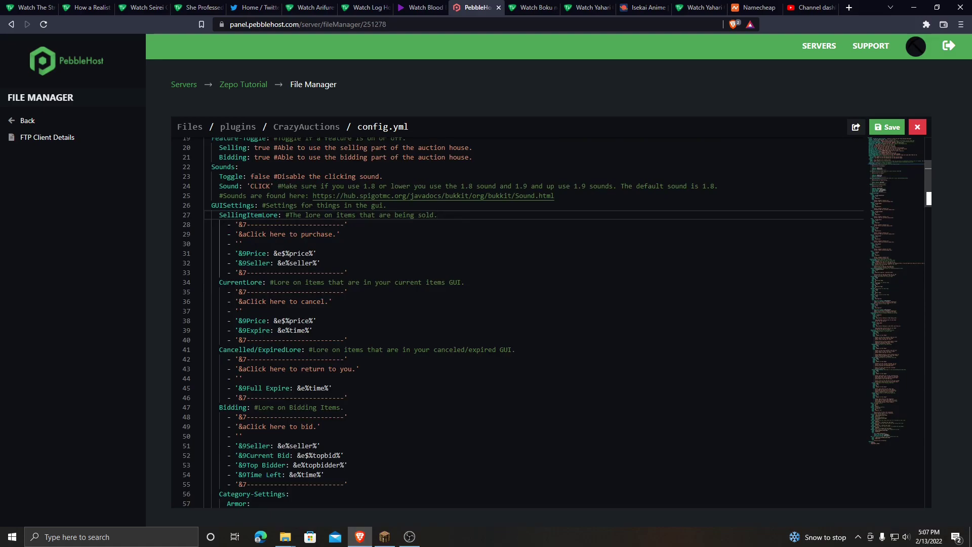
left_click_drag(239, 253, 316, 253)
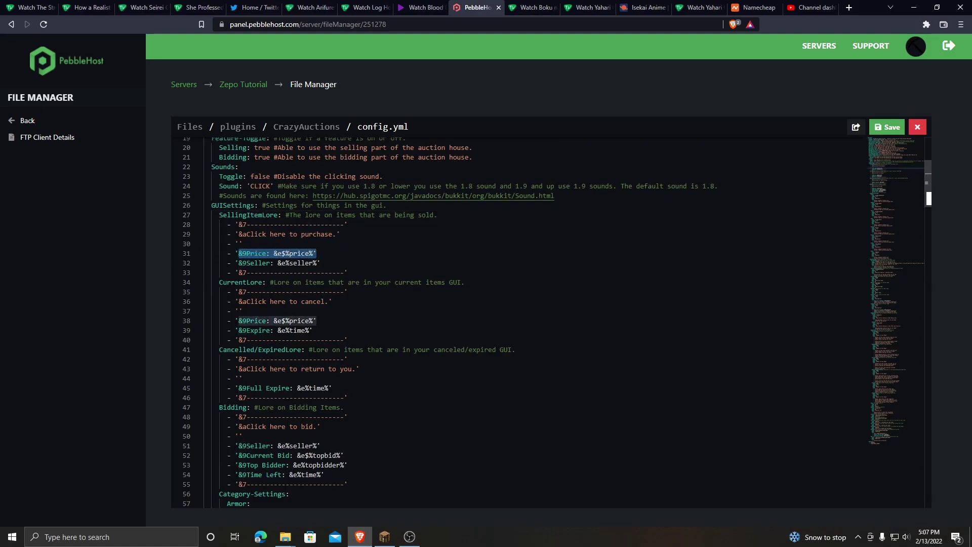
left_click_drag(238, 263, 320, 263)
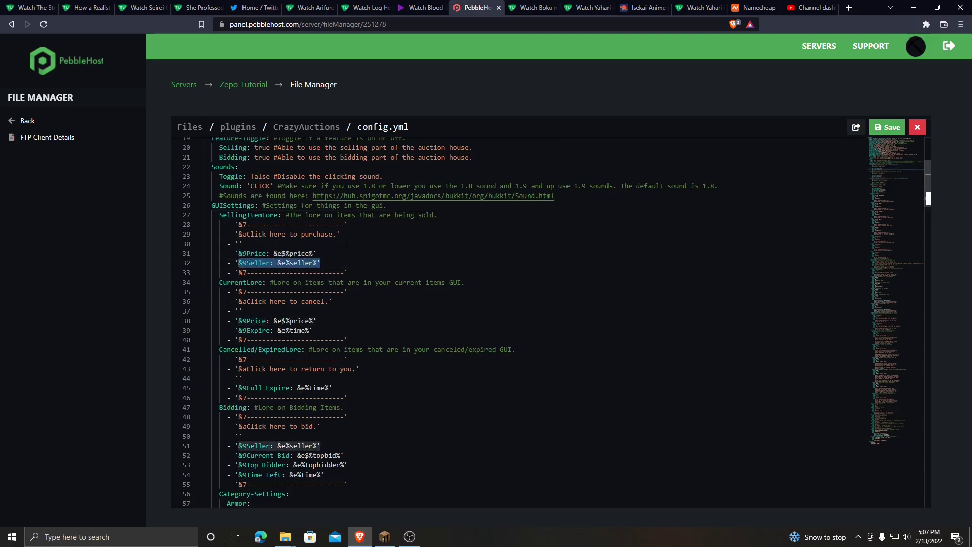
left_click_drag(227, 330, 358, 330)
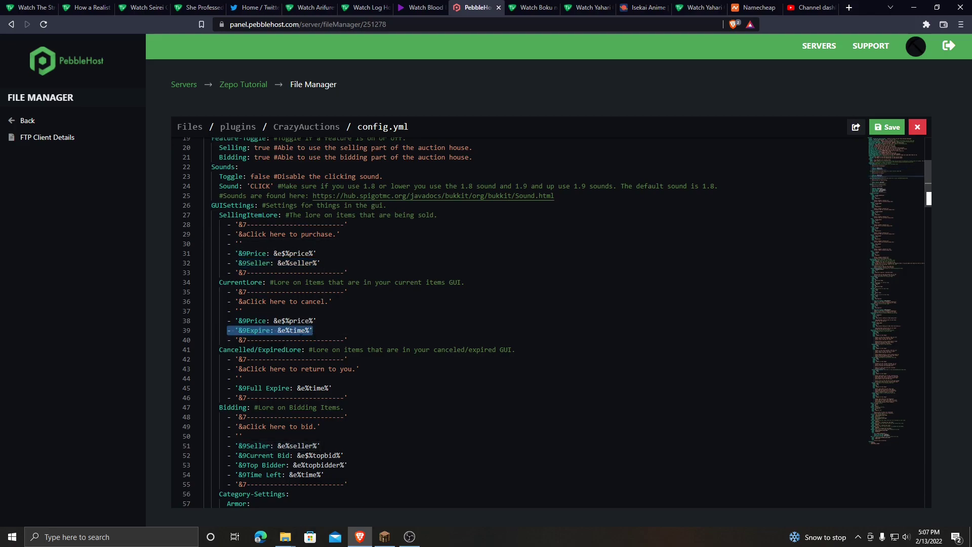
left_click(332, 330)
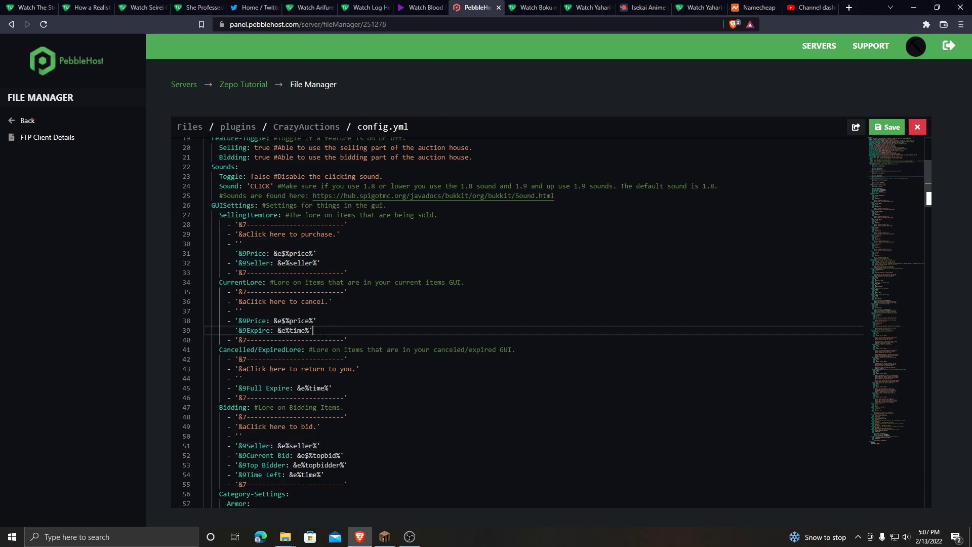
left_click(325, 320)
Review the Category-Settings in config.yml, from Armor and Weapons through Tools, Food, Potions, Blocks and Other.
scroll(326, 320, "down", 5)
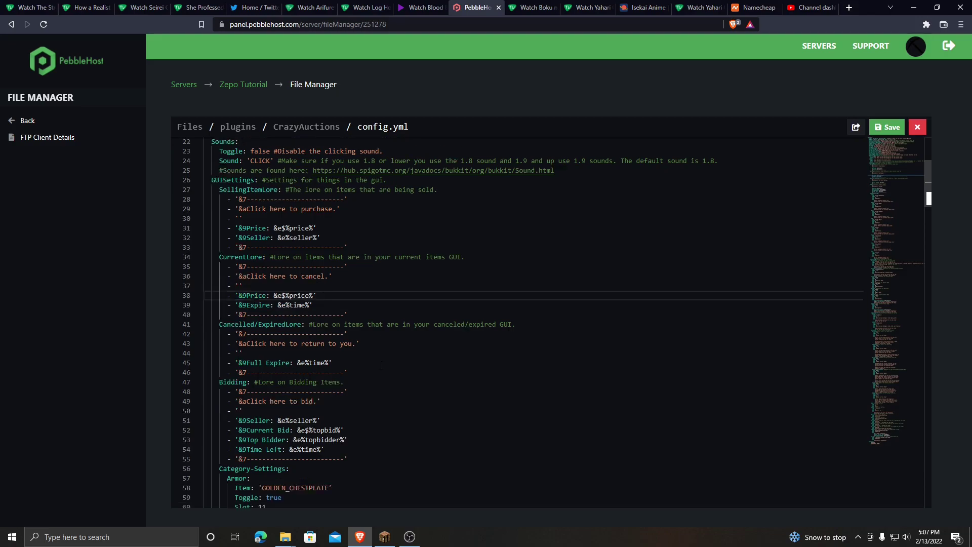
left_click(427, 341)
scroll(423, 324, "down", 1)
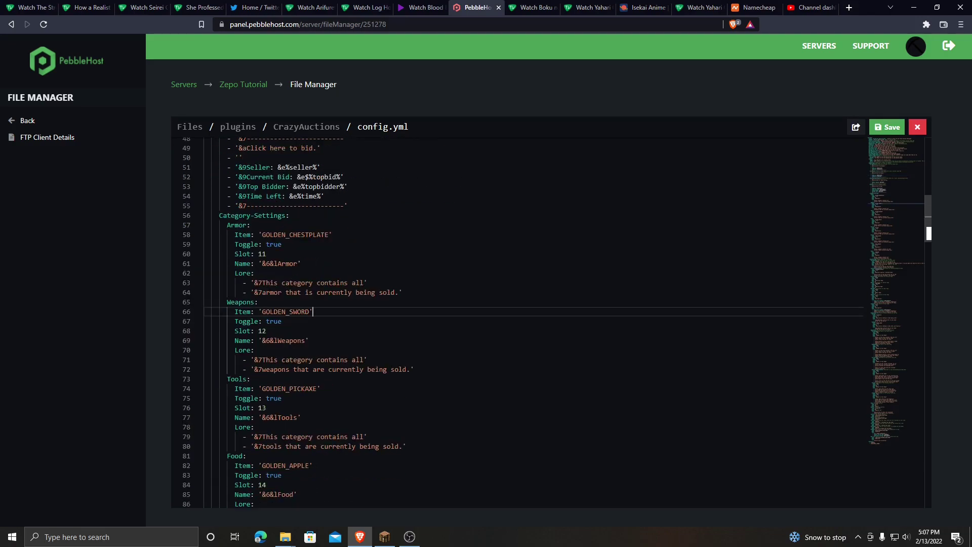
key("Down")
key("Down")
key("Down")
key("Down")
key("Down")
key("Down")
key("Down")
key("Down")
key("Down")
scroll(420, 327, "down", 3)
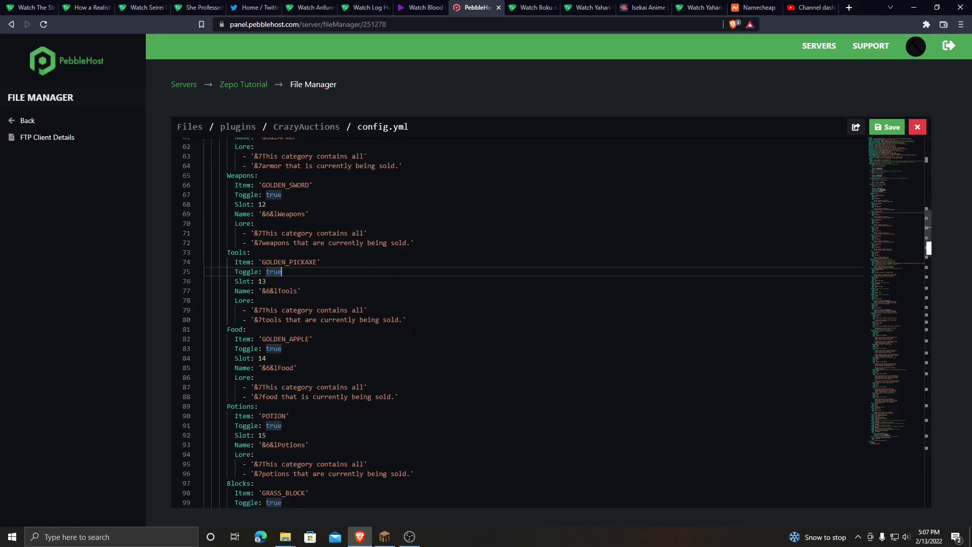
left_click(422, 348)
scroll(423, 348, "down", 20)
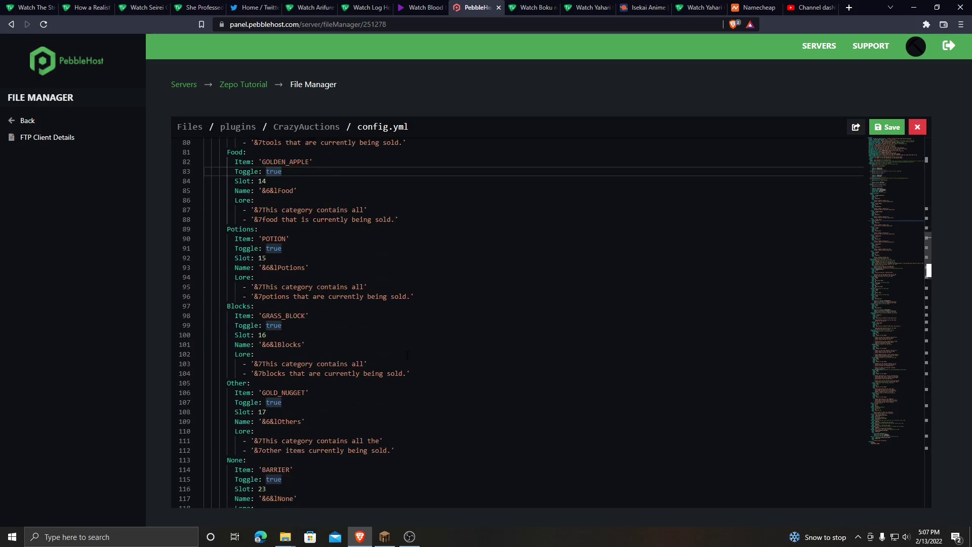